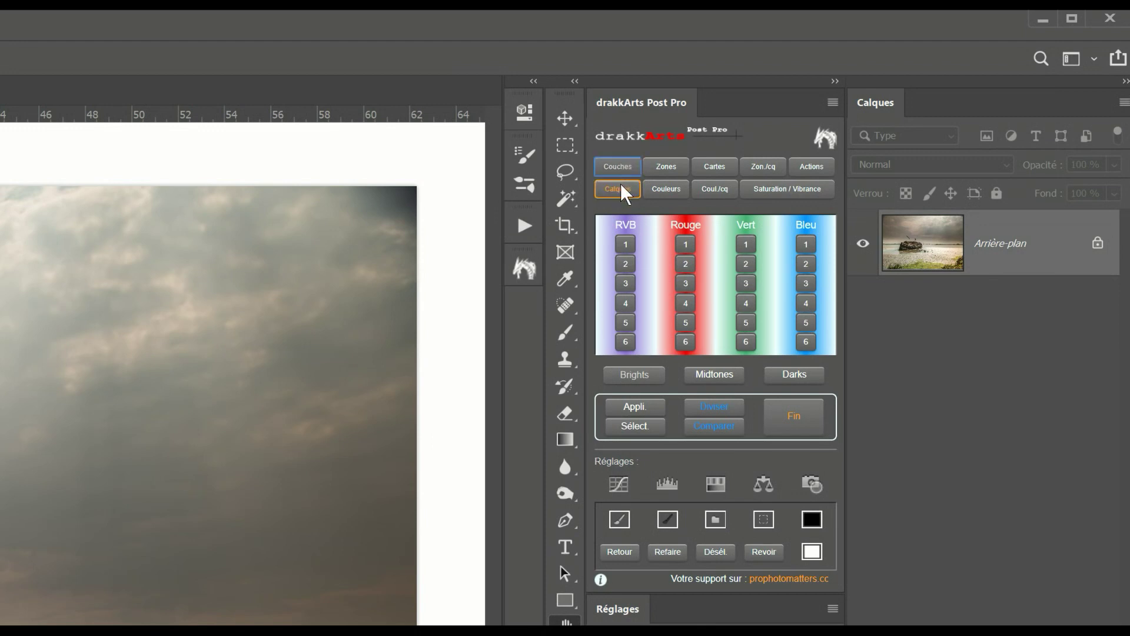
Tour the Post Pro tabs, return to the Brights/Midtones/Darks grid, and open drakkArts Actions.
{"action": "left_click", "coordinate": [622, 186]}
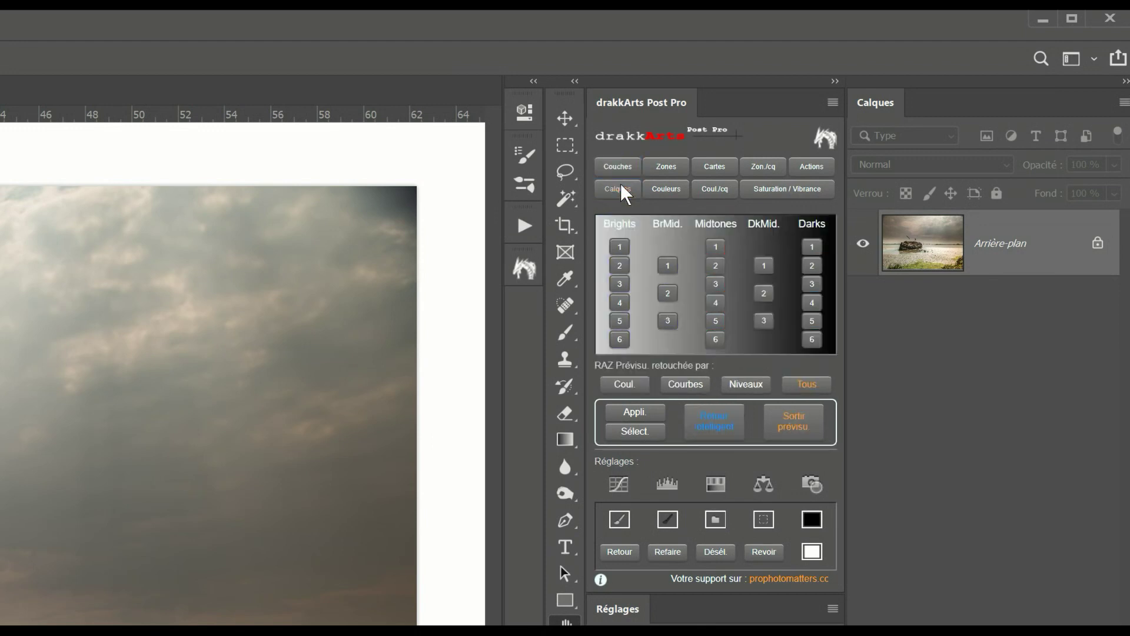
{"action": "left_click", "coordinate": [674, 193]}
{"action": "left_click", "coordinate": [710, 191]}
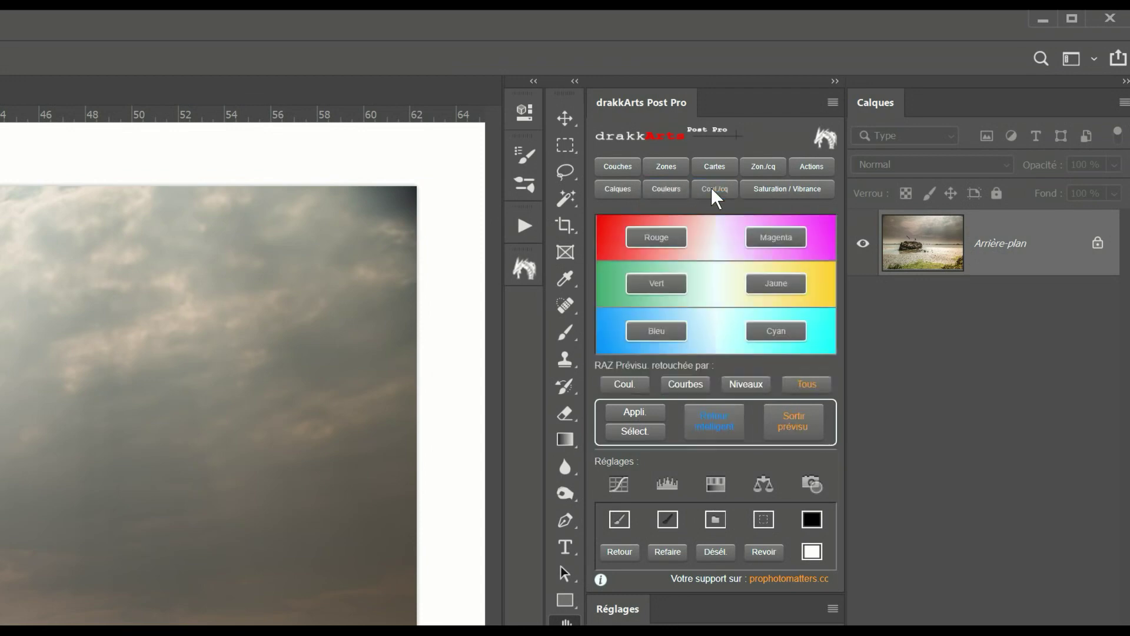
{"action": "left_click", "coordinate": [792, 192]}
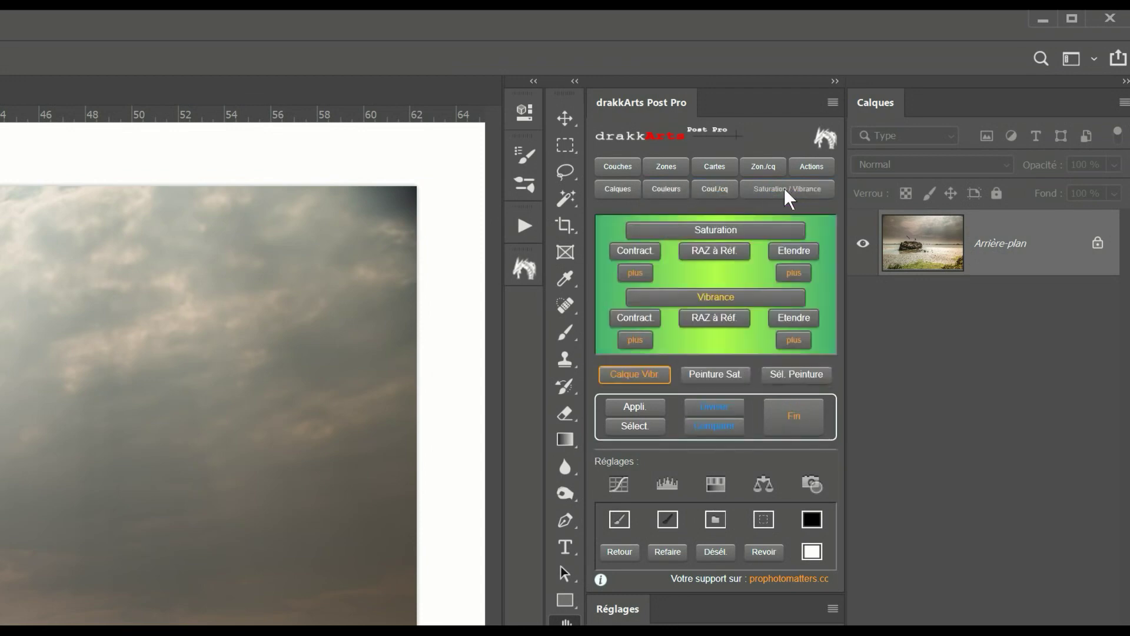
{"action": "left_click", "coordinate": [759, 170]}
{"action": "left_click", "coordinate": [716, 170]}
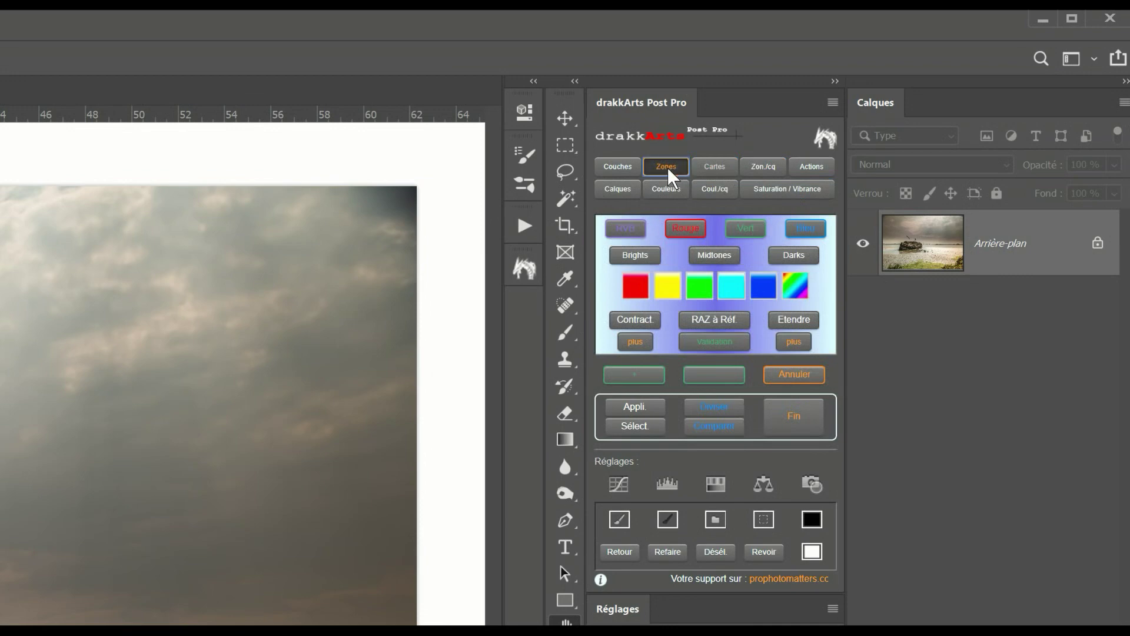
{"action": "left_click", "coordinate": [669, 171]}
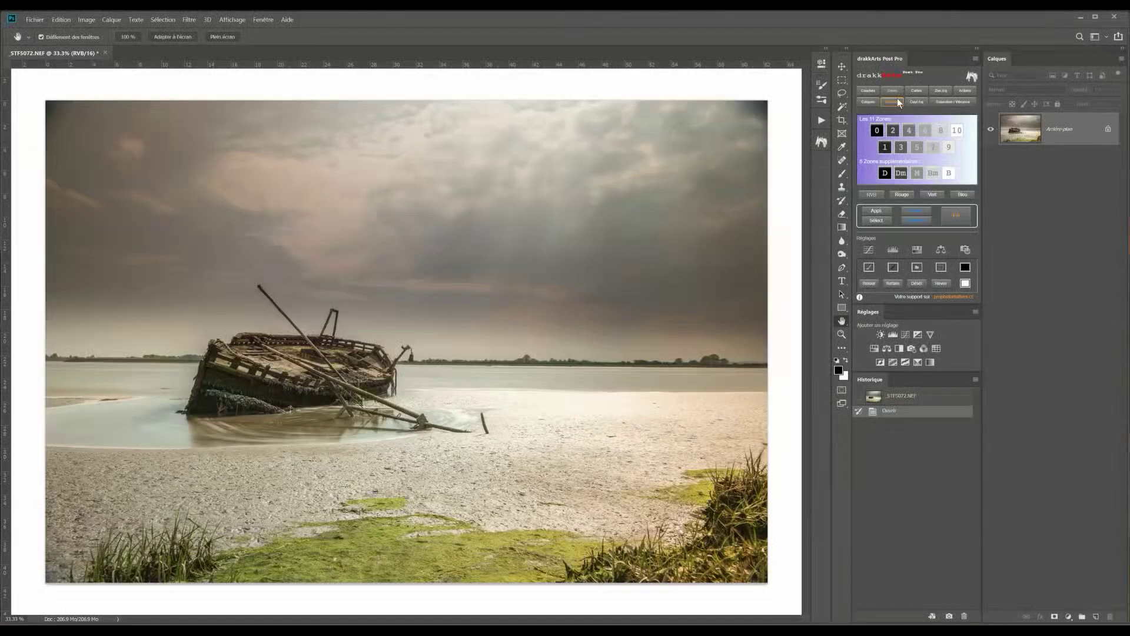
{"action": "left_click", "coordinate": [863, 104]}
{"action": "left_click", "coordinate": [821, 143]}
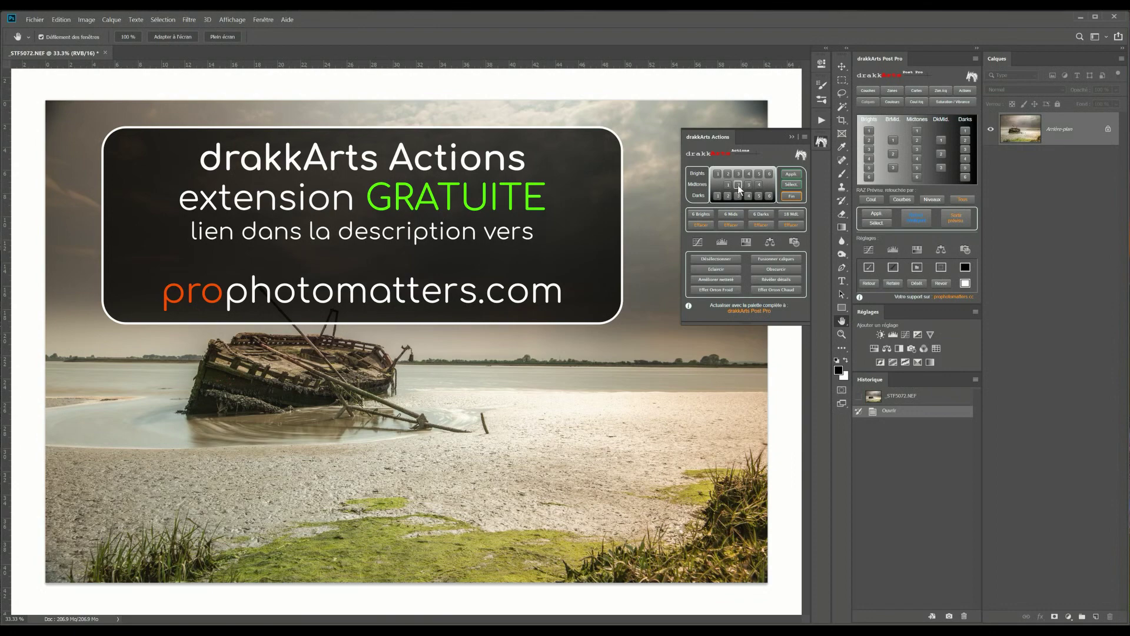
Add a Midtones 2–masked Levels layer that darkens the midtones, and toggle its visibility to compare.
{"action": "left_click", "coordinate": [738, 185]}
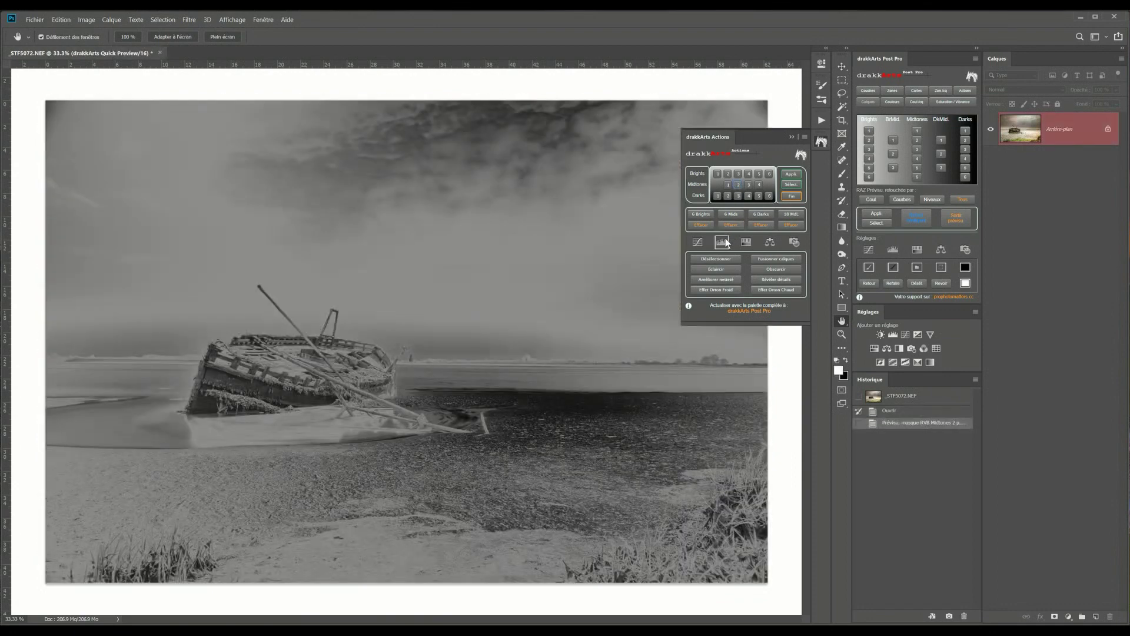
{"action": "left_click", "coordinate": [724, 241]}
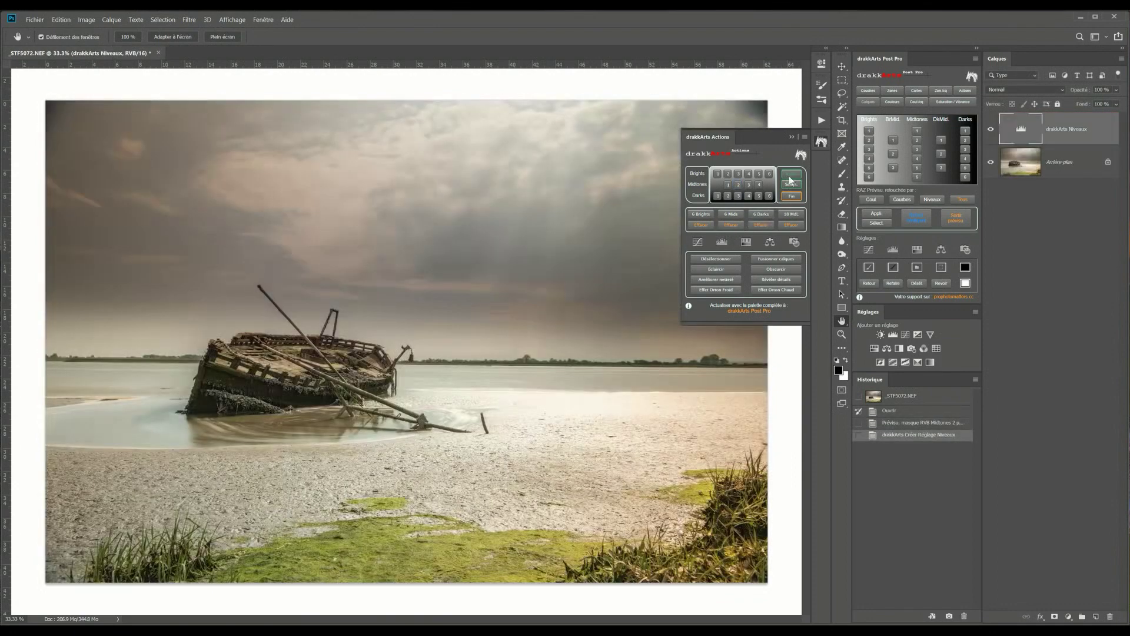
{"action": "left_click", "coordinate": [794, 196]}
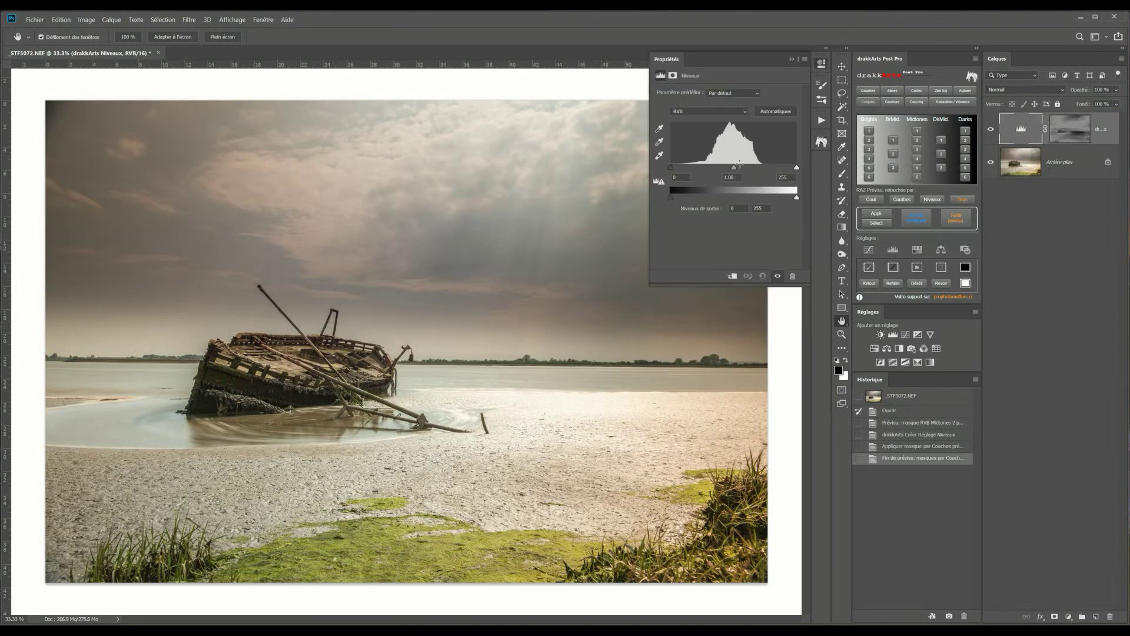
{"action": "left_click_drag", "start_coordinate": [734, 167], "coordinate": [752, 166]}
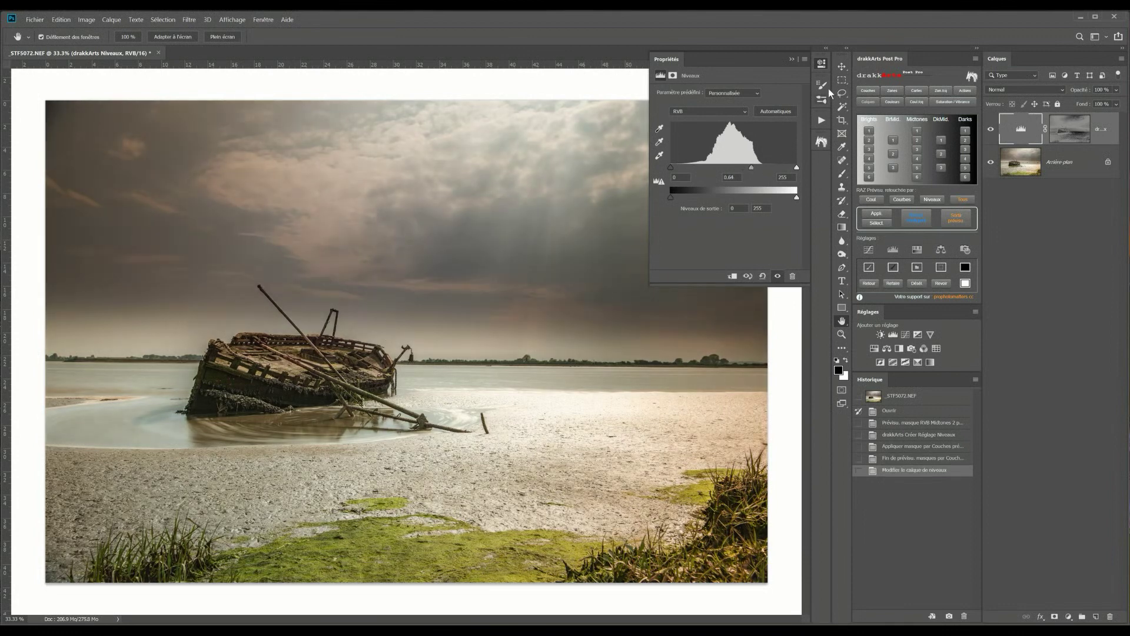
{"action": "left_click", "coordinate": [822, 63]}
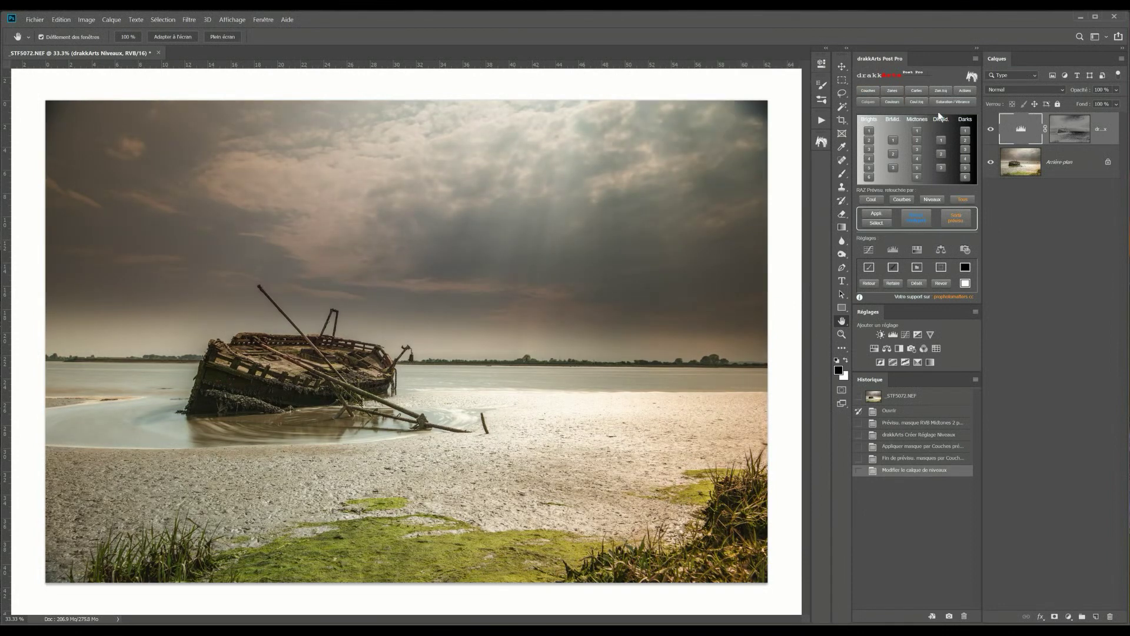
{"action": "left_click", "coordinate": [992, 130]}
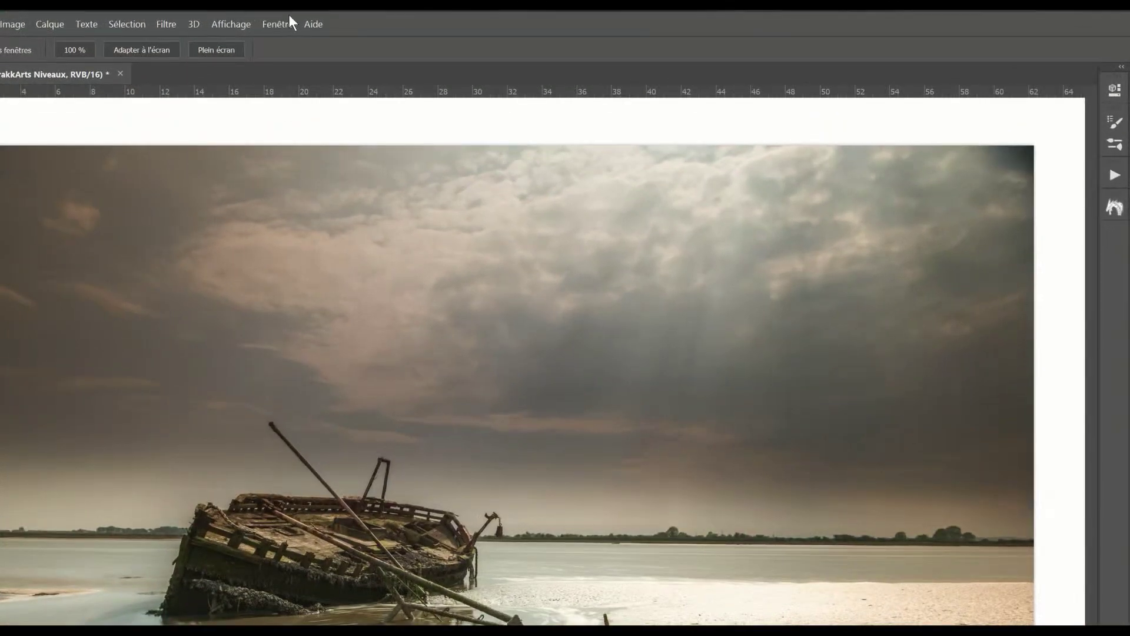
Open Fenêtre > Couches, select Arrière-plan, and dock the Channels panel showing RVB, Rouge, Vert, Bleu.
{"action": "left_click", "coordinate": [276, 23]}
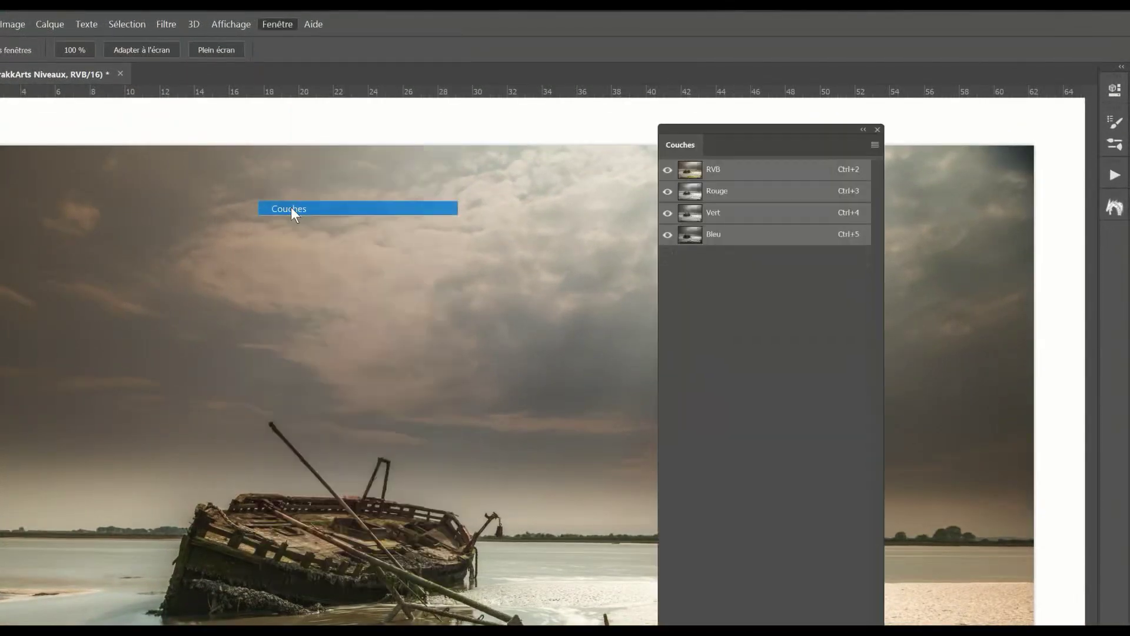
{"action": "left_click", "coordinate": [291, 208]}
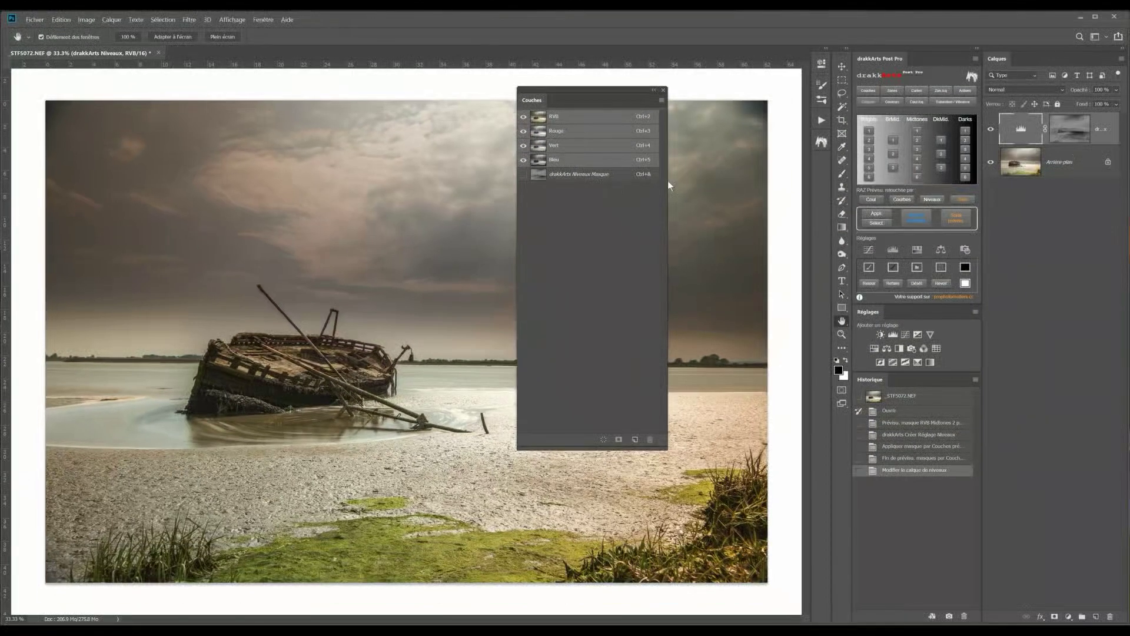
{"action": "left_click", "coordinate": [1005, 163]}
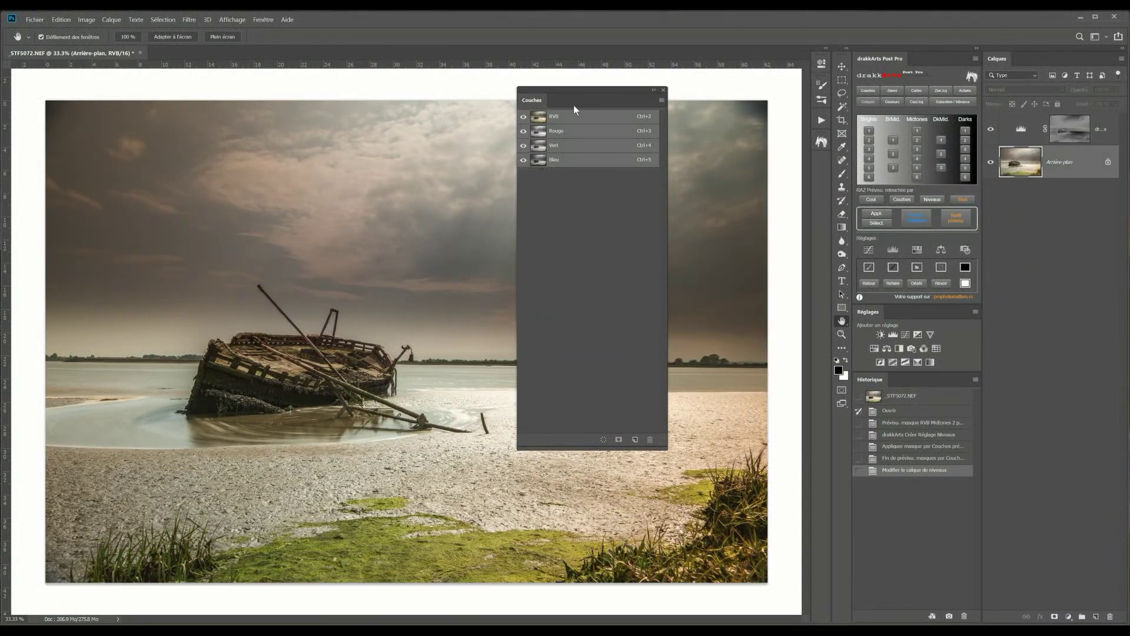
{"action": "mouse_move", "coordinate": [569, 101]}
{"action": "left_mouse_down"}
{"action": "mouse_move", "coordinate": [836, 172]}
{"action": "mouse_move", "coordinate": [822, 159]}
{"action": "left_mouse_up"}
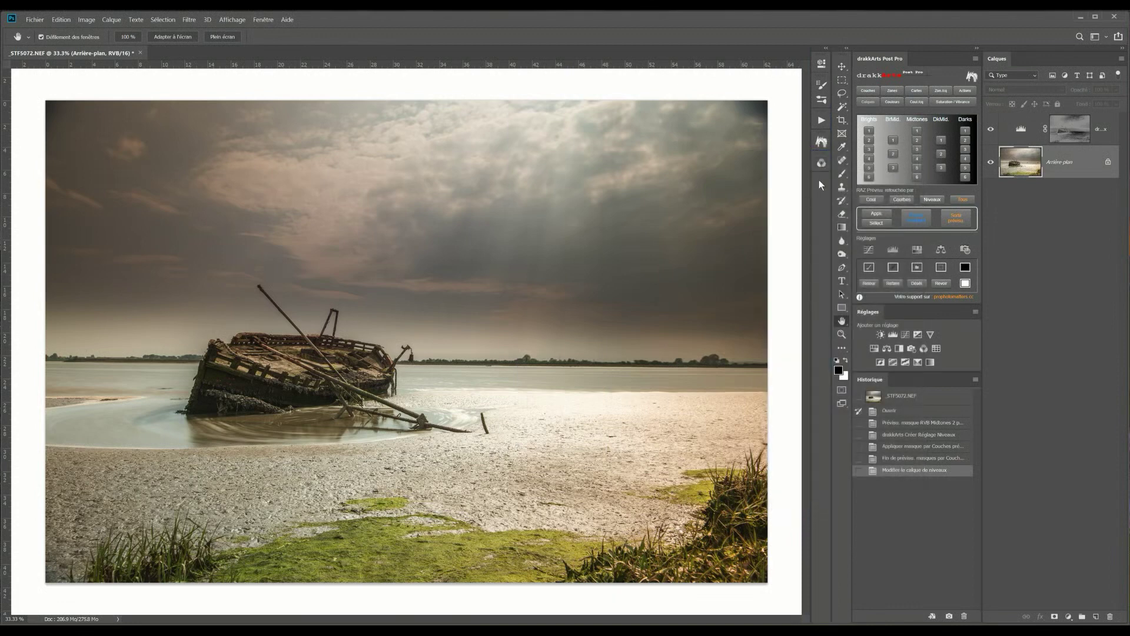
{"action": "left_click", "coordinate": [822, 163]}
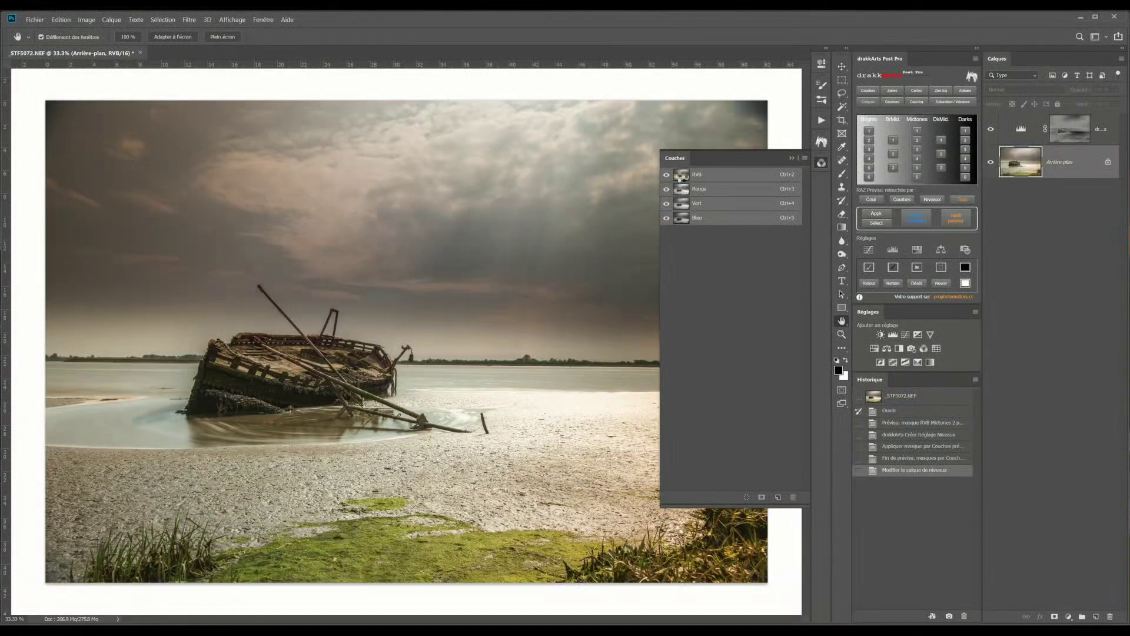
Save the Brights 1 selection as a channel named Brights 1, then reload the selection.
{"action": "left_click", "coordinate": [681, 175], "text": "ctrl"}
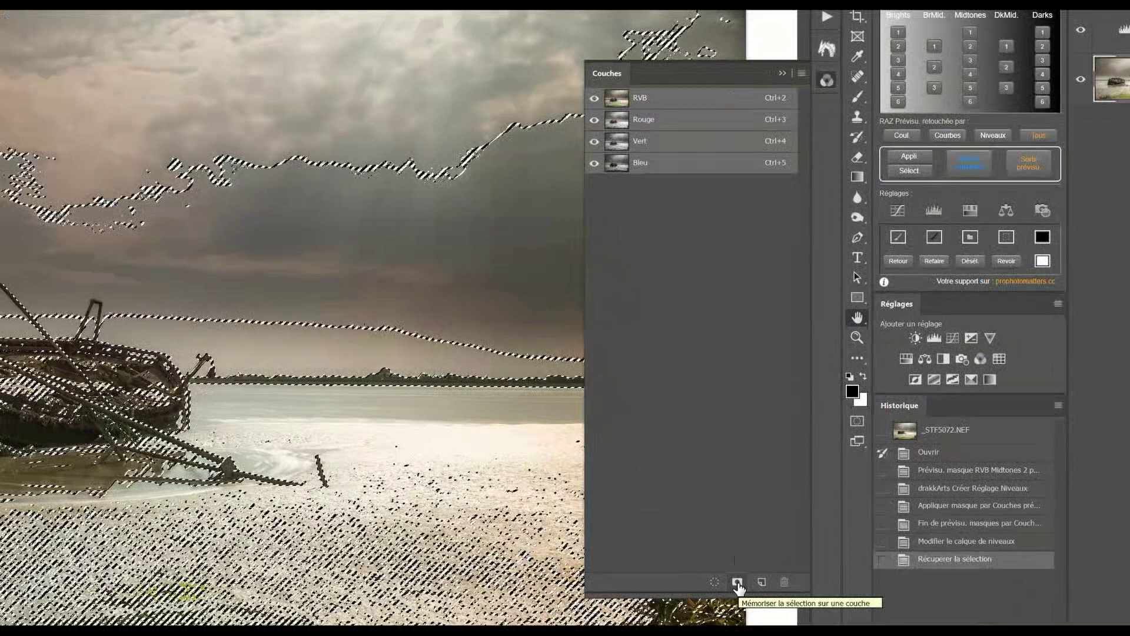
{"action": "left_click", "coordinate": [737, 583]}
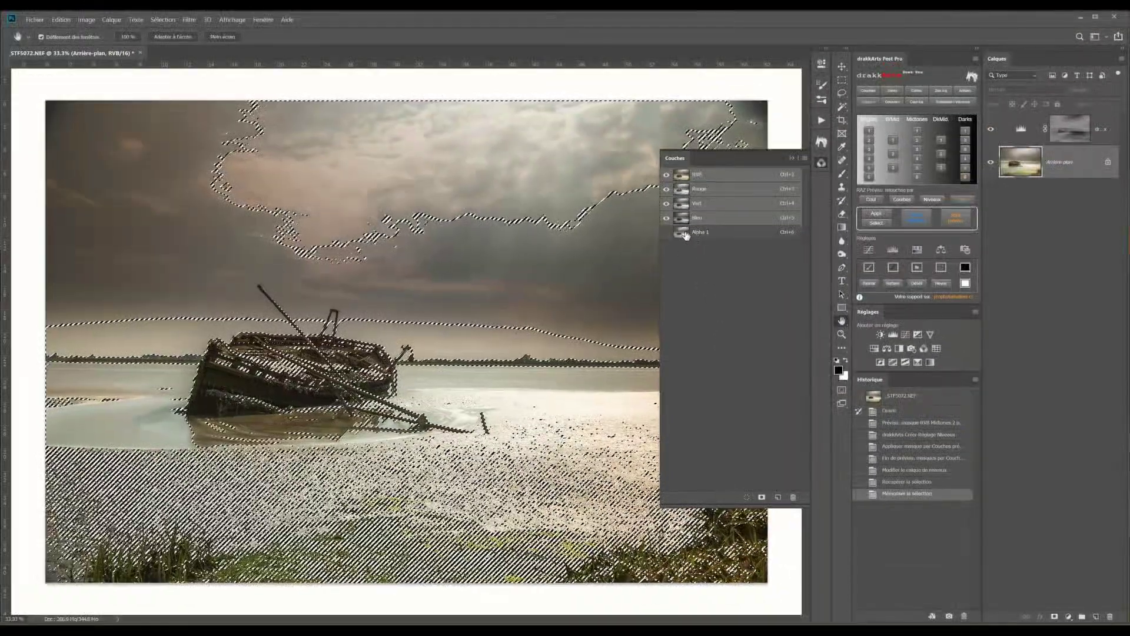
{"action": "left_click", "coordinate": [689, 235]}
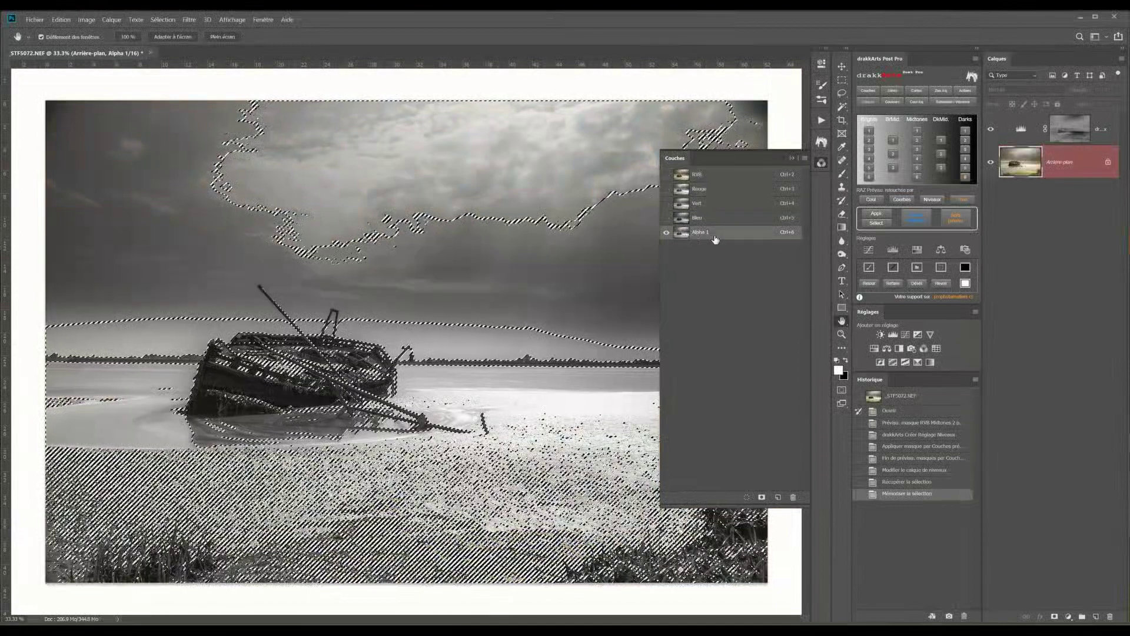
{"action": "left_click", "coordinate": [941, 267]}
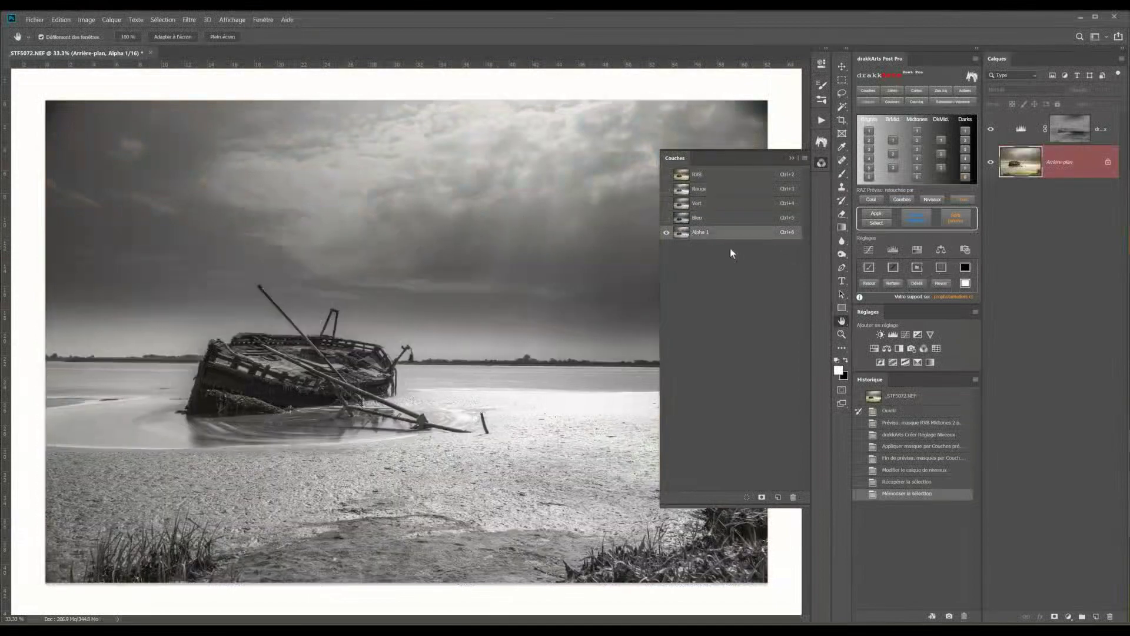
{"action": "double_click", "coordinate": [701, 232]}
{"action": "type", "text": "Br"}
{"action": "type", "text": "ights"}
{"action": "key", "text": "Return"}
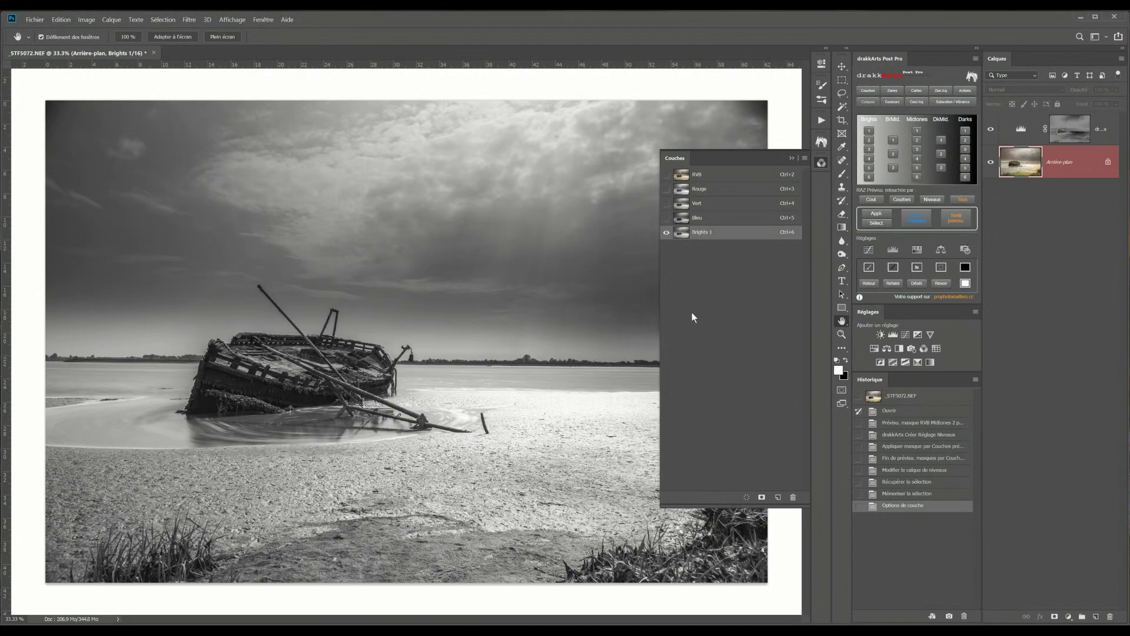
{"action": "left_click", "coordinate": [942, 267]}
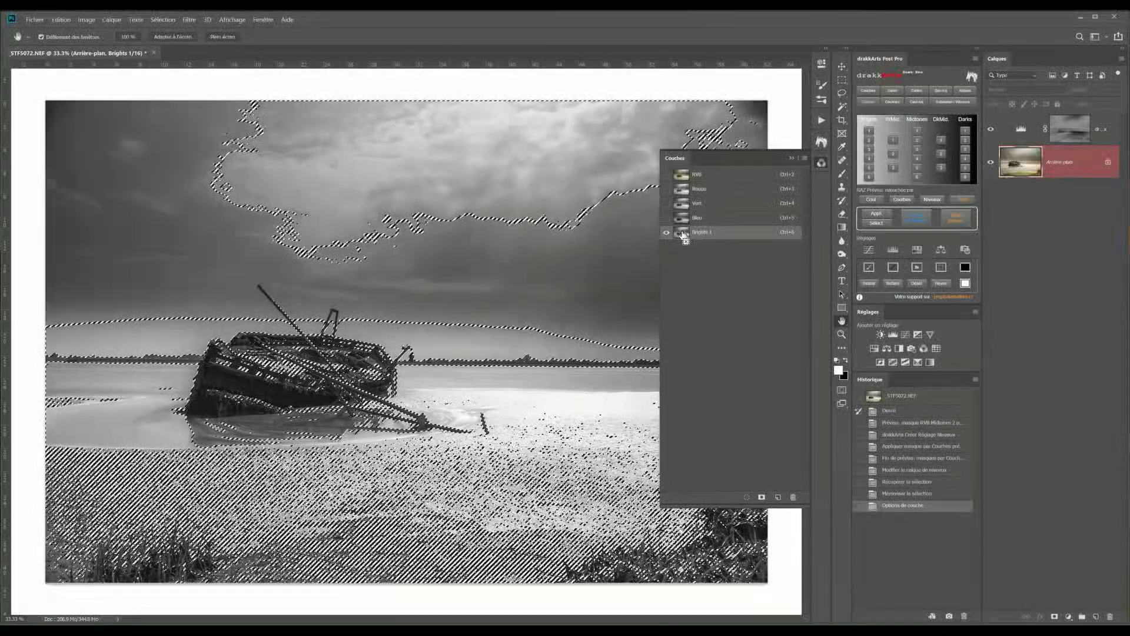
Save the next brights selection as a channel named Brights 2 and deselect.
{"action": "left_click", "coordinate": [682, 232], "text": "ctrl"}
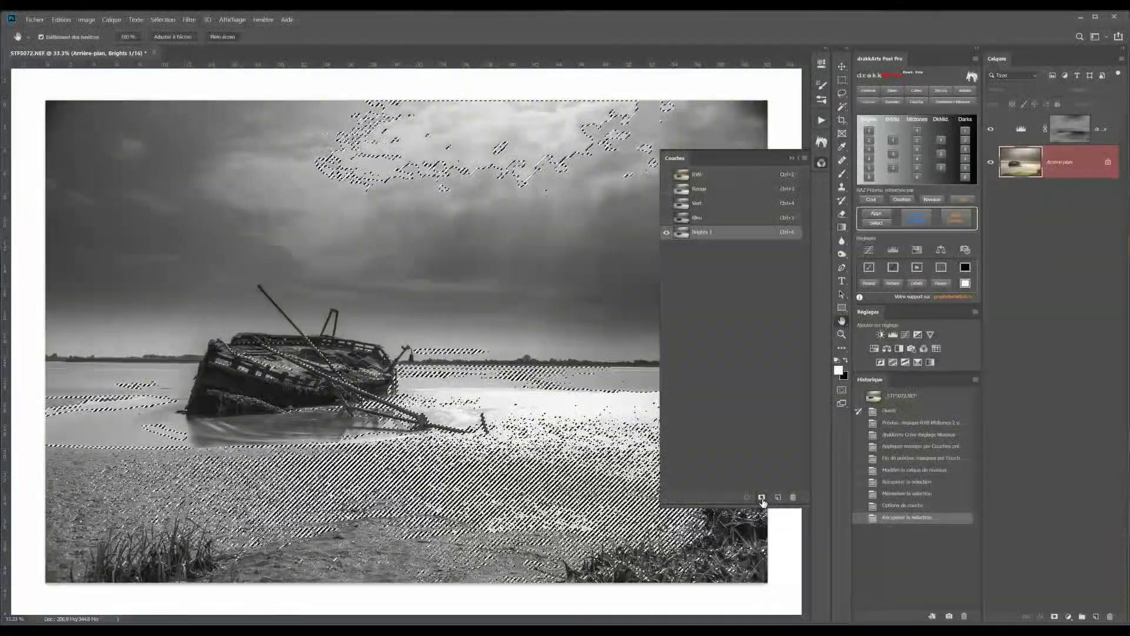
{"action": "left_click", "coordinate": [762, 501]}
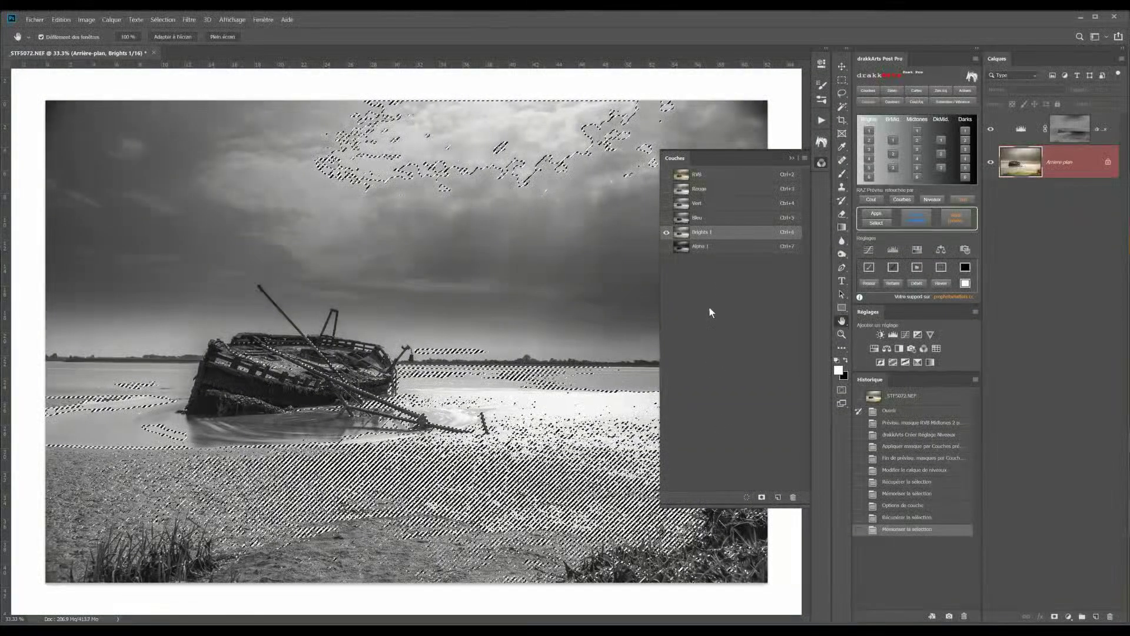
{"action": "double_click", "coordinate": [698, 251]}
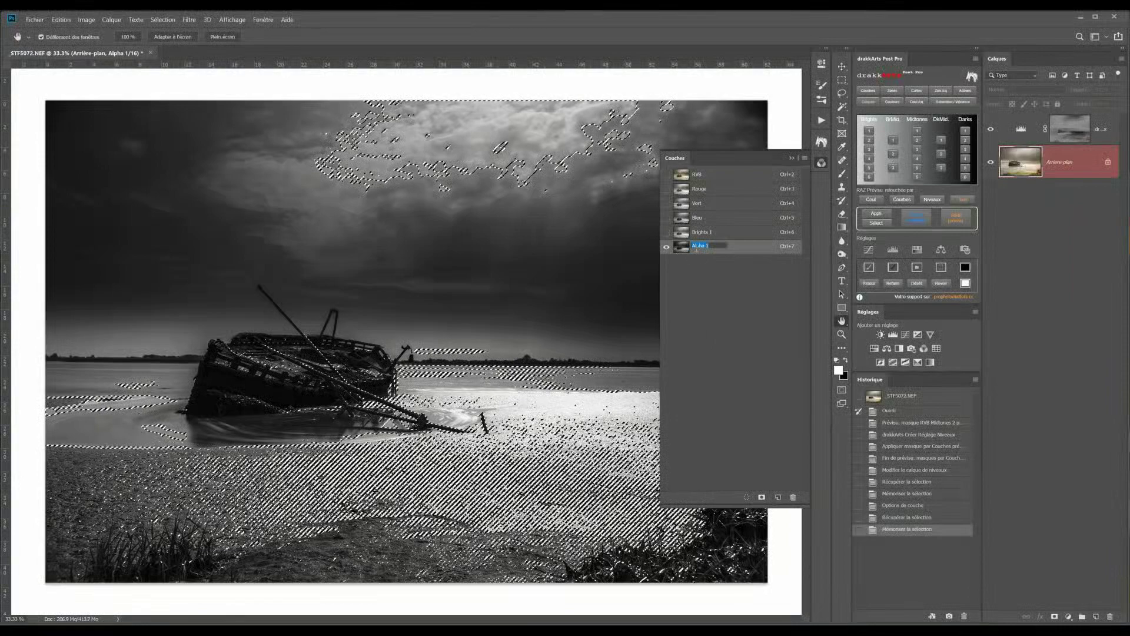
{"action": "type", "text": "Brights 2"}
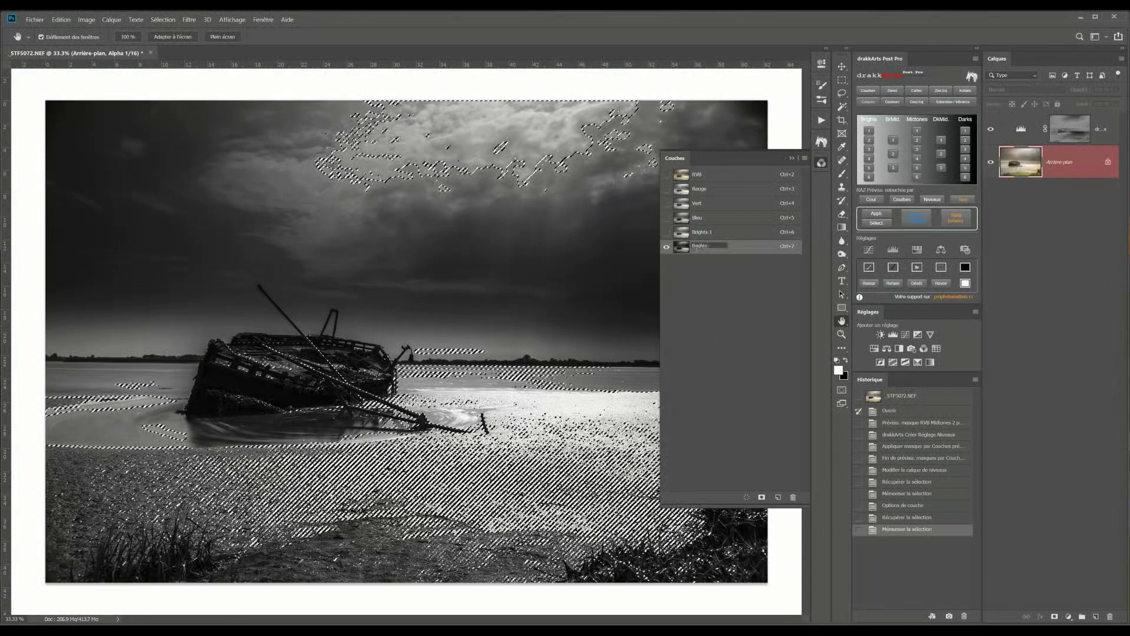
{"action": "key", "text": "Return"}
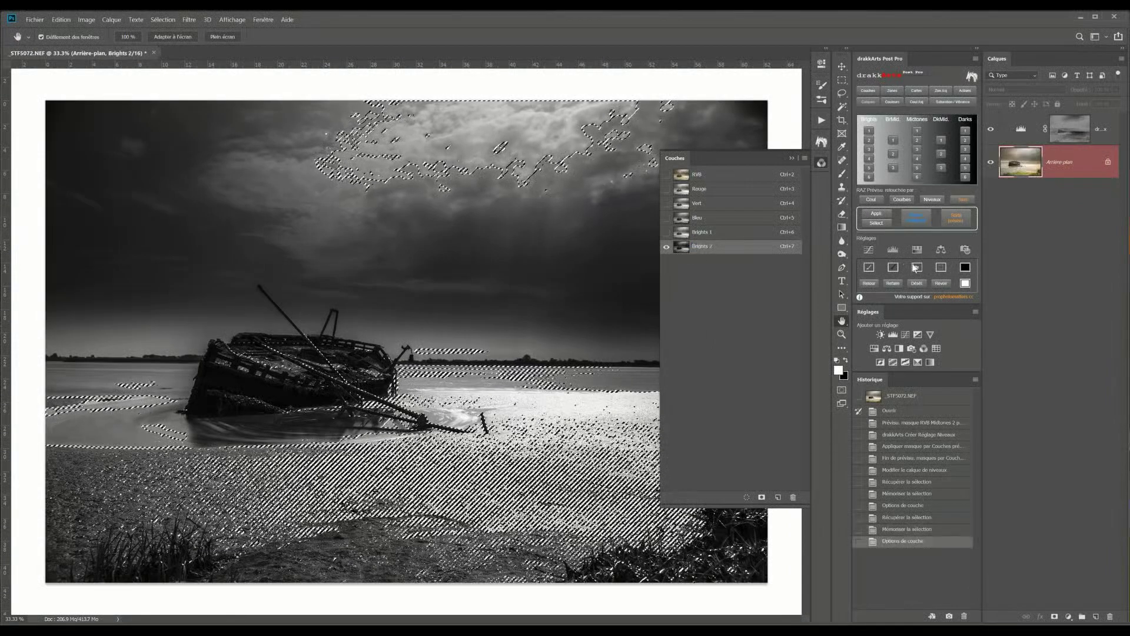
{"action": "left_click", "coordinate": [942, 268]}
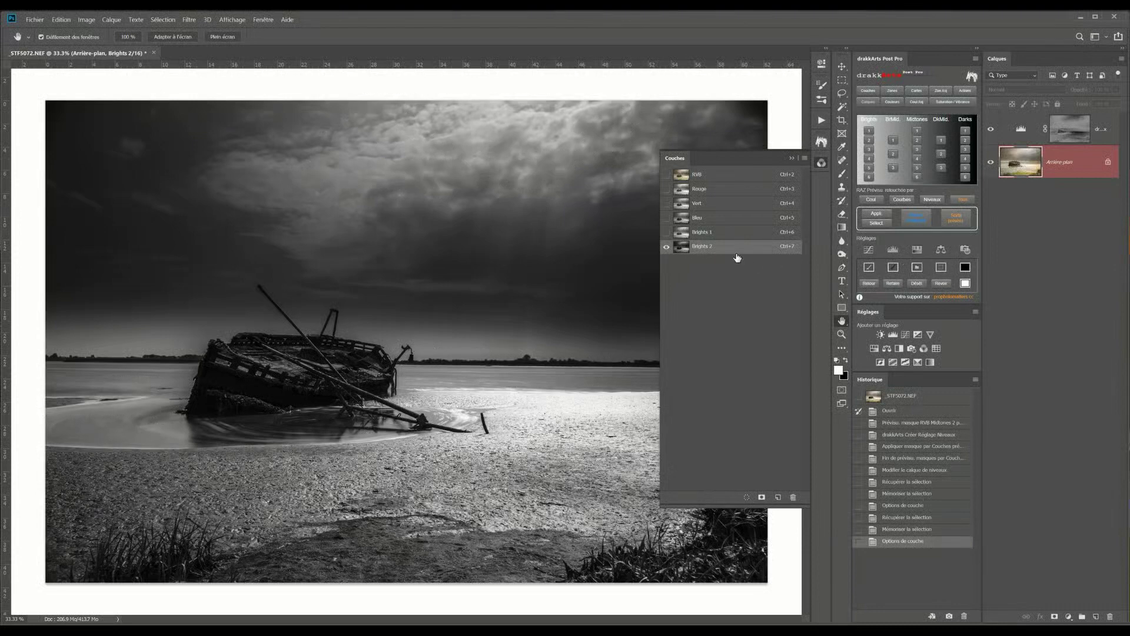
Compare the Brights 1 and Brights 2 masks, then load Brights 2 as a selection.
{"action": "left_click", "coordinate": [685, 233]}
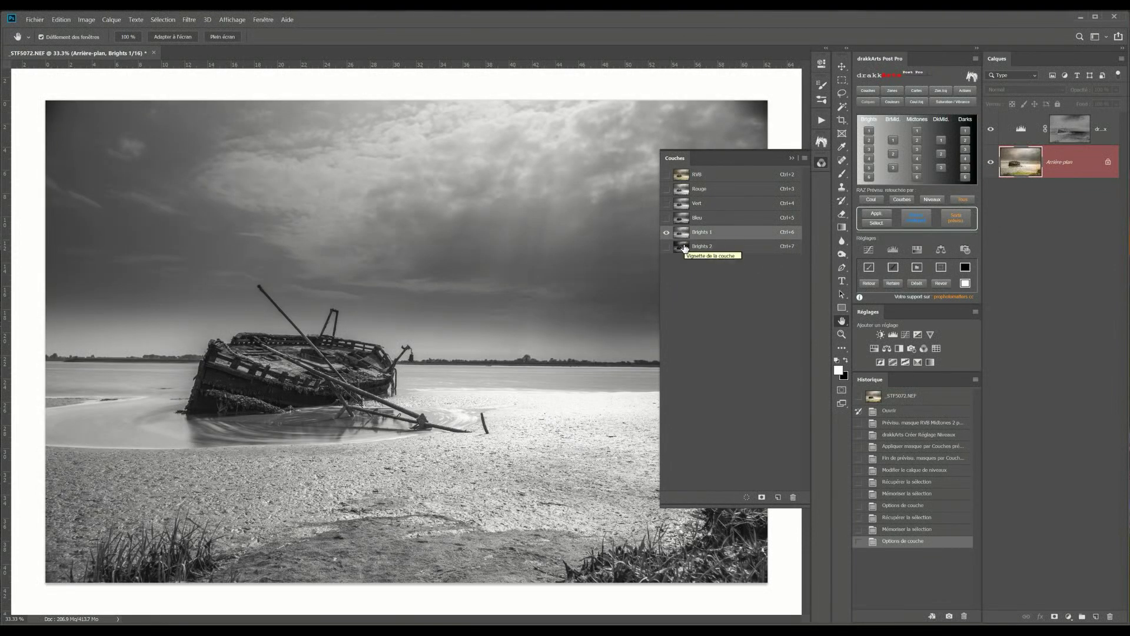
{"action": "left_click", "coordinate": [685, 247]}
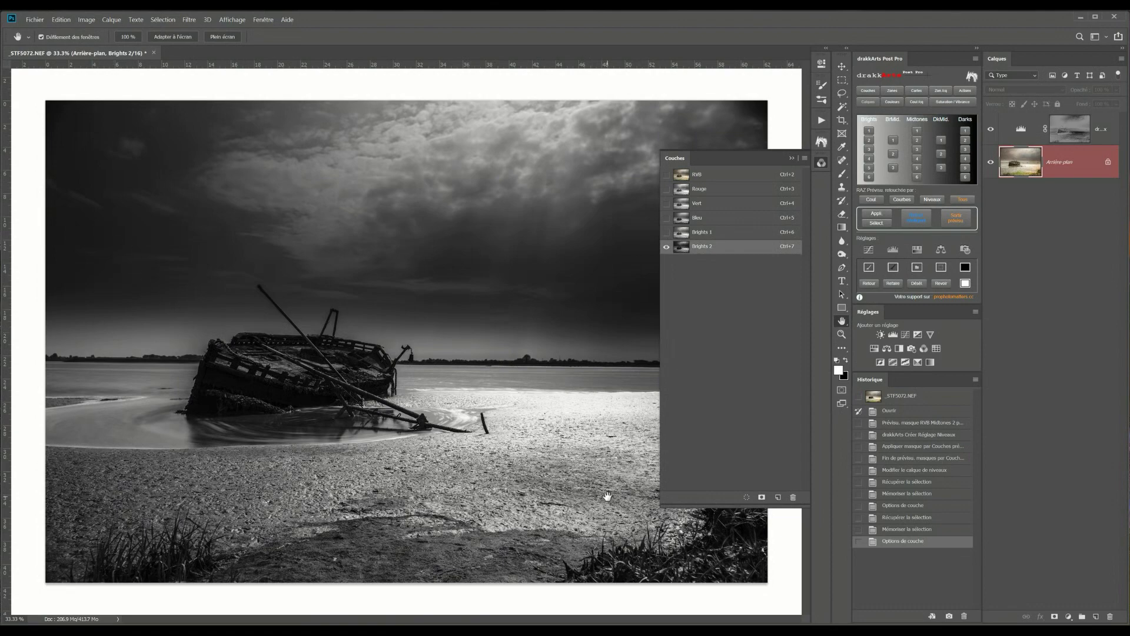
{"action": "left_click", "coordinate": [941, 269]}
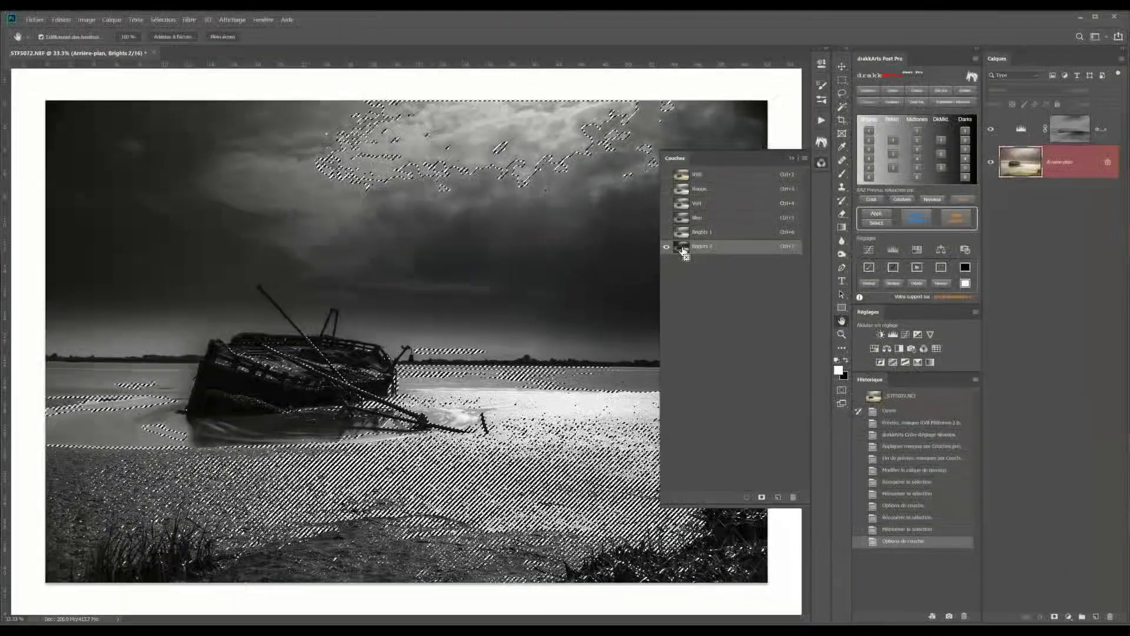
Intersect with Brights 2, save the result as a channel named Brights 3, and compare it with Brights 2.
{"action": "left_click", "coordinate": [682, 249], "text": "ctrl"}
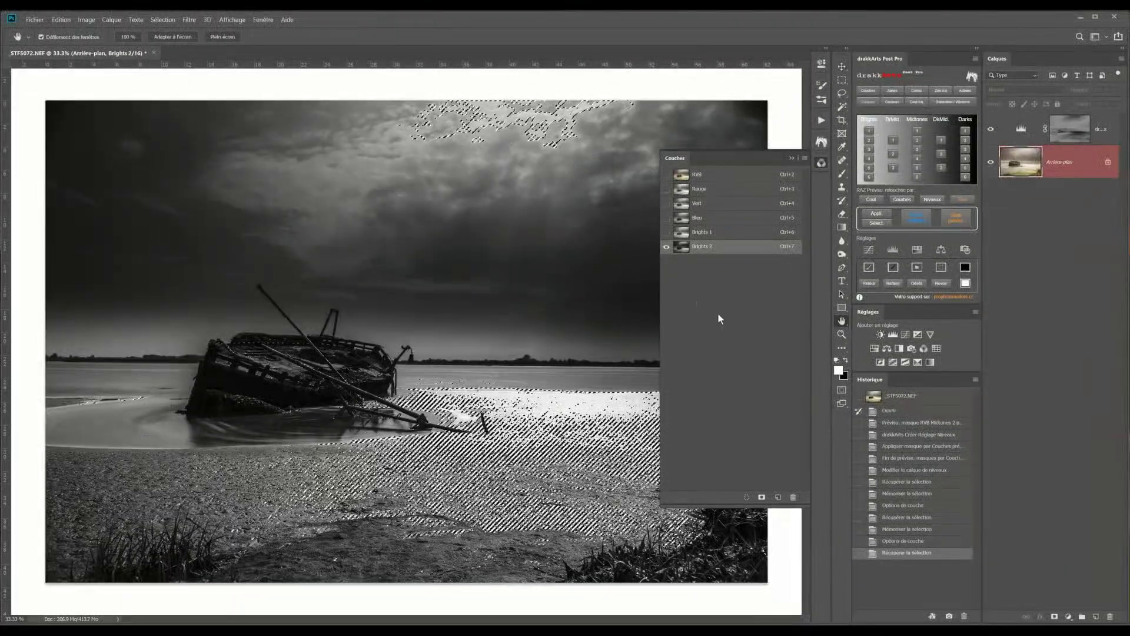
{"action": "left_click", "coordinate": [762, 498]}
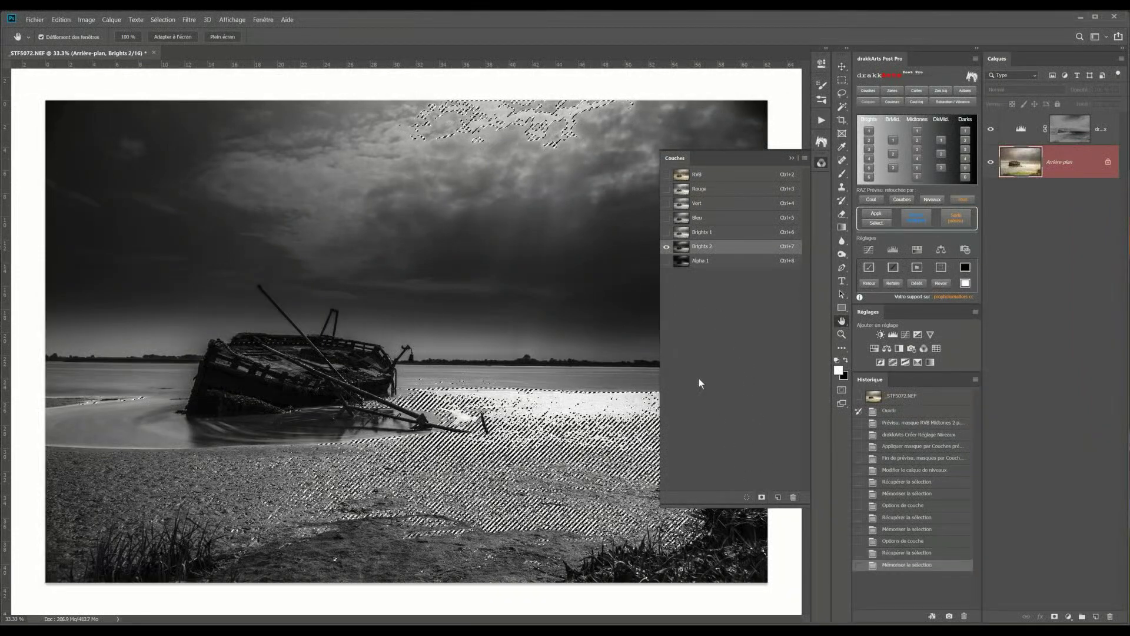
{"action": "left_click", "coordinate": [681, 262]}
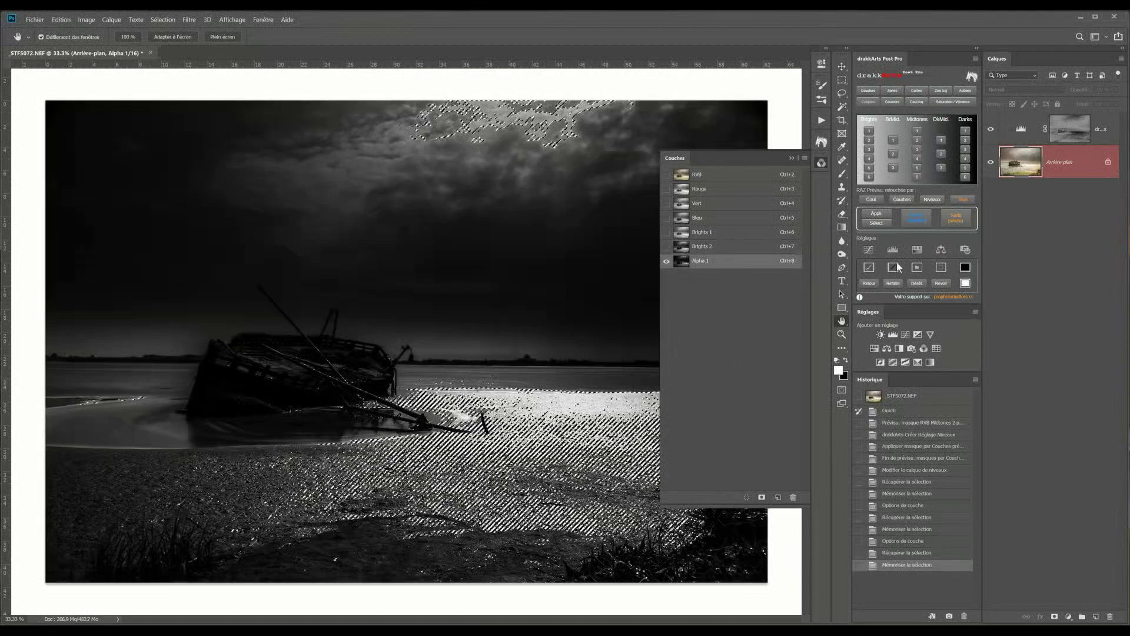
{"action": "left_click", "coordinate": [941, 268]}
{"action": "type", "text": "Brights 3"}
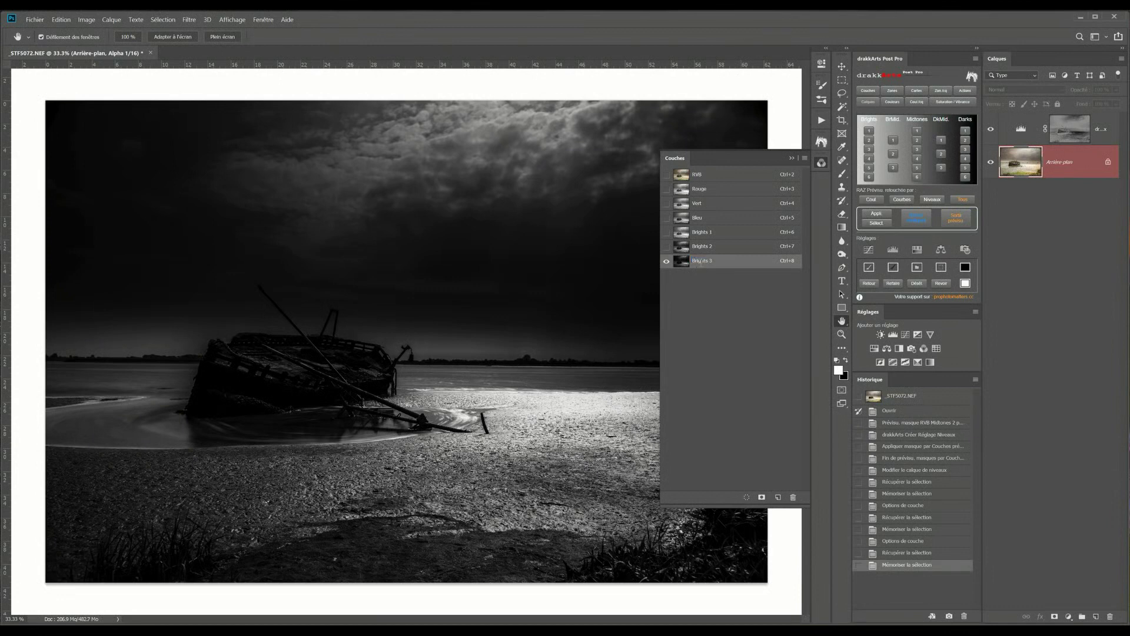
{"action": "key", "text": "Return"}
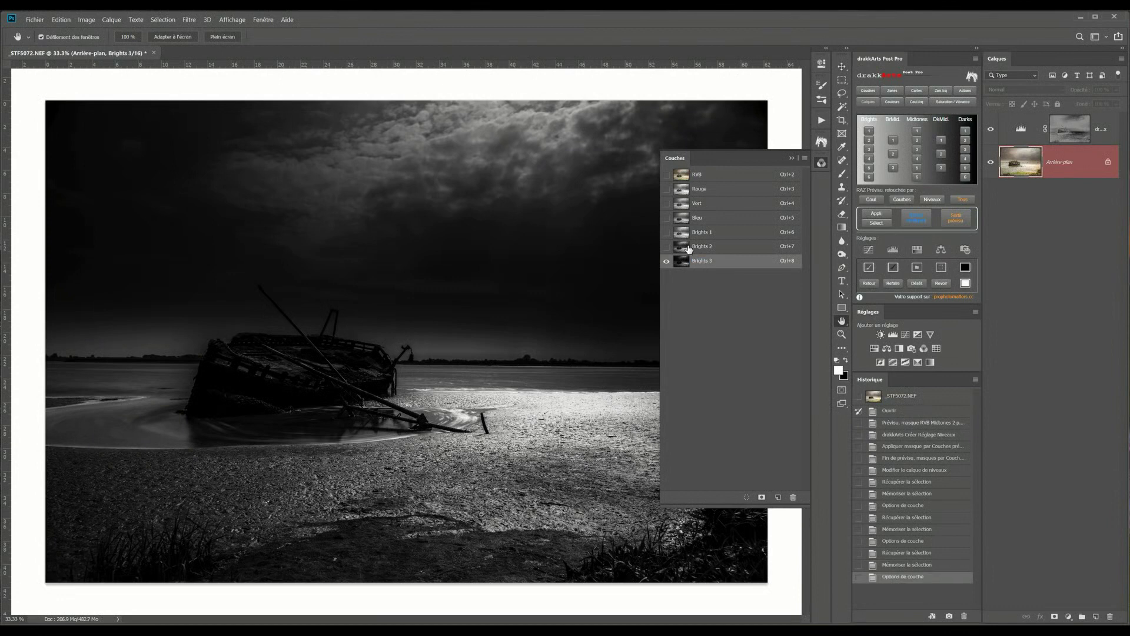
{"action": "left_click", "coordinate": [687, 248]}
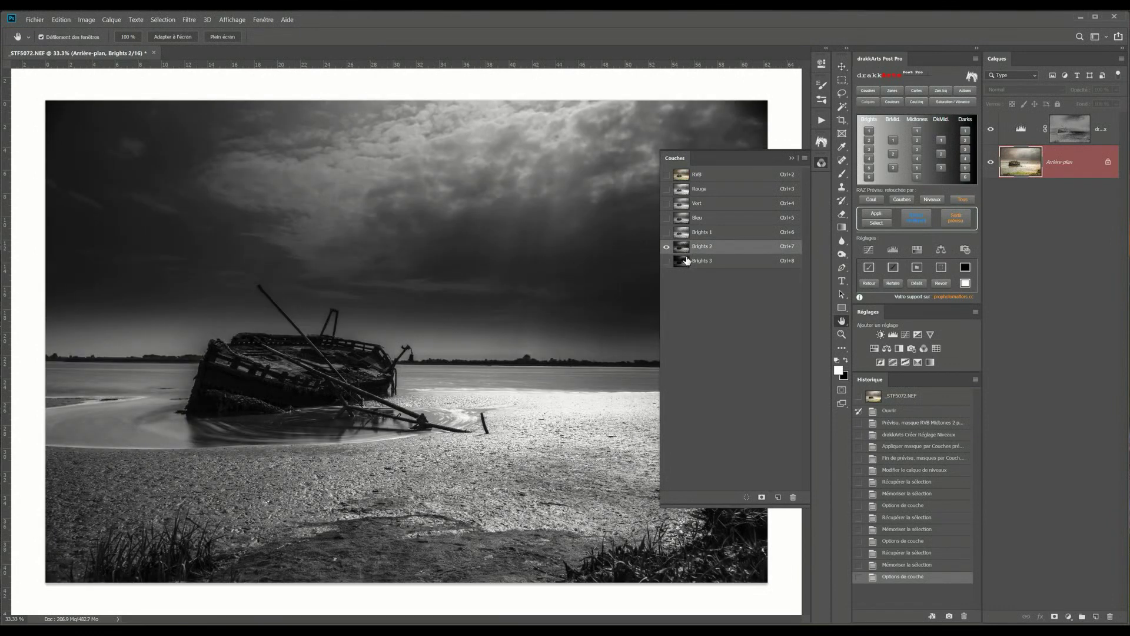
{"action": "left_click", "coordinate": [688, 260]}
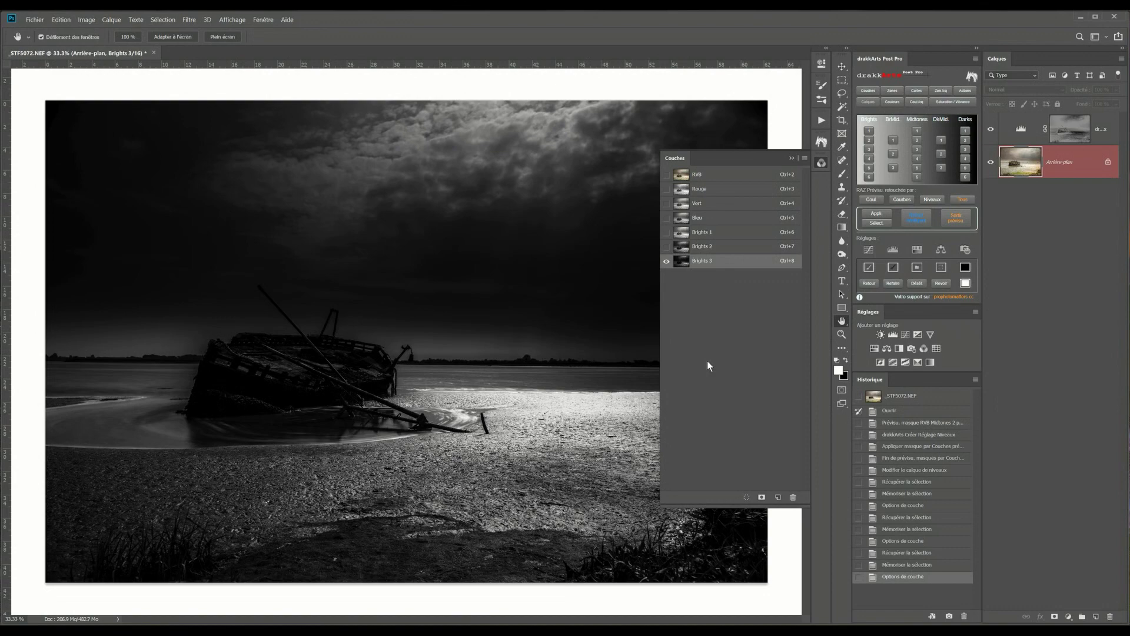
Create Brights 4, Brights 5 and Brights 6 channels by repeatedly intersecting, saving and renaming.
{"action": "left_click", "coordinate": [681, 261], "text": "ctrl"}
{"action": "left_click", "coordinate": [762, 498]}
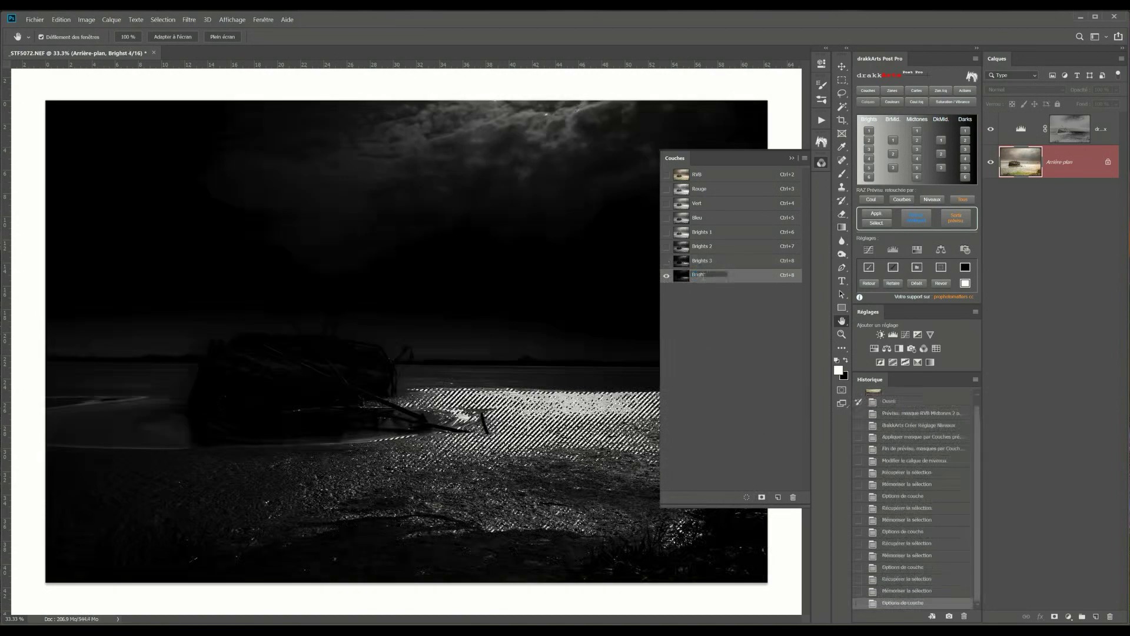
{"action": "type", "text": "s 4"}
{"action": "left_click", "coordinate": [681, 275], "text": "ctrl"}
{"action": "left_click", "coordinate": [761, 498]}
{"action": "double_click", "coordinate": [700, 289]}
{"action": "type", "text": "Brights"}
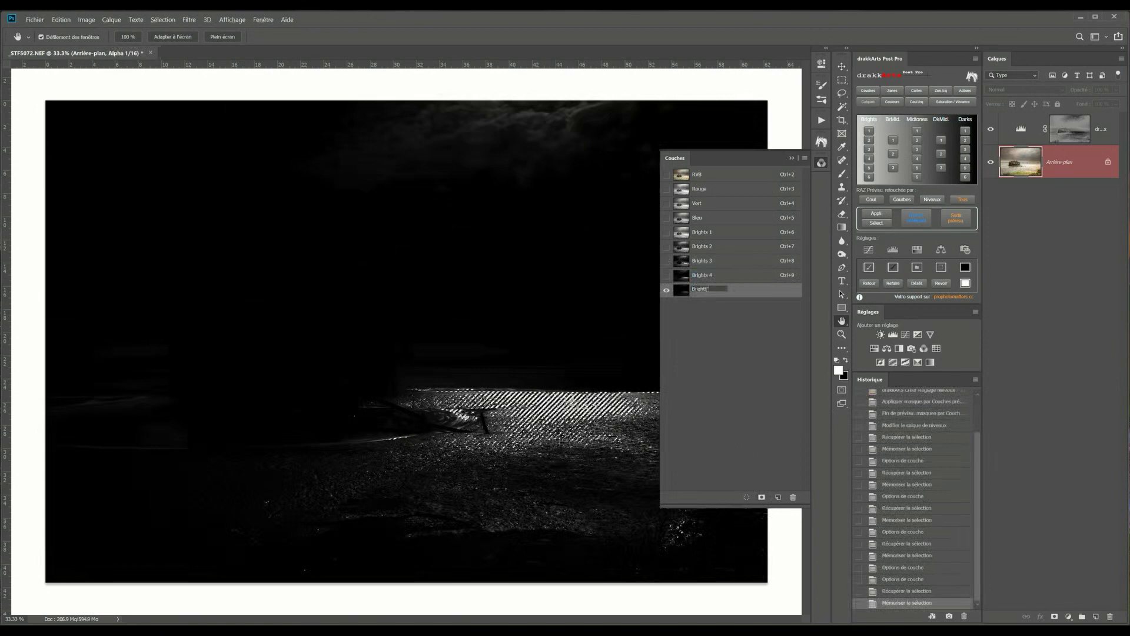
{"action": "type", "text": " 5"}
{"action": "left_click", "coordinate": [681, 289], "text": "ctrl"}
{"action": "left_click", "coordinate": [761, 497]}
{"action": "double_click", "coordinate": [700, 303]}
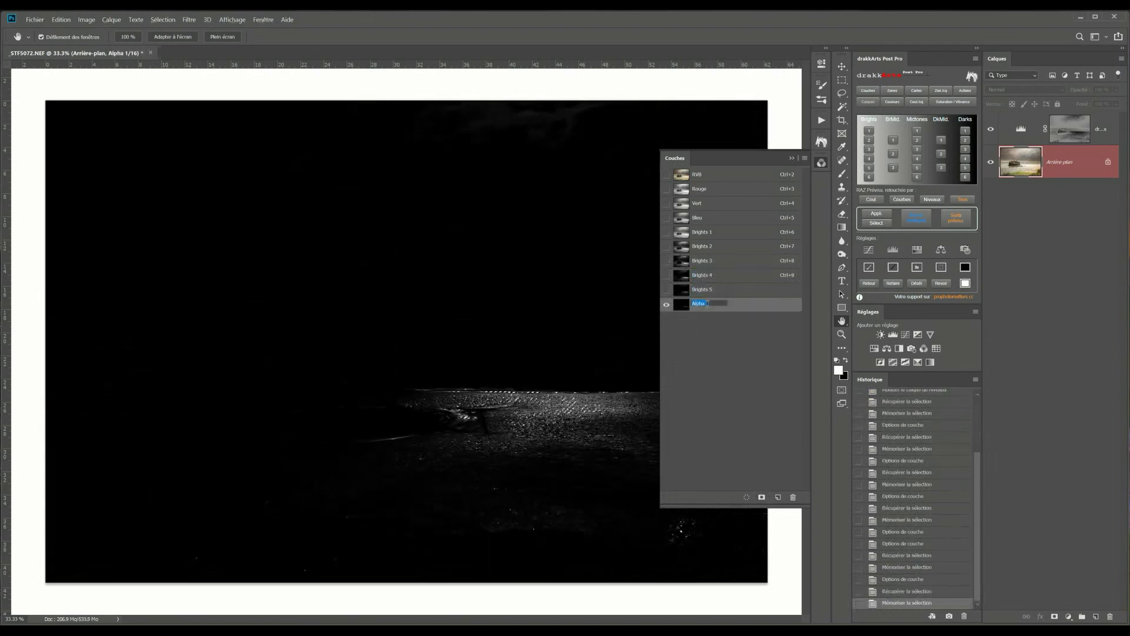
{"action": "type", "text": "Brights 6"}
{"action": "key", "text": "Return"}
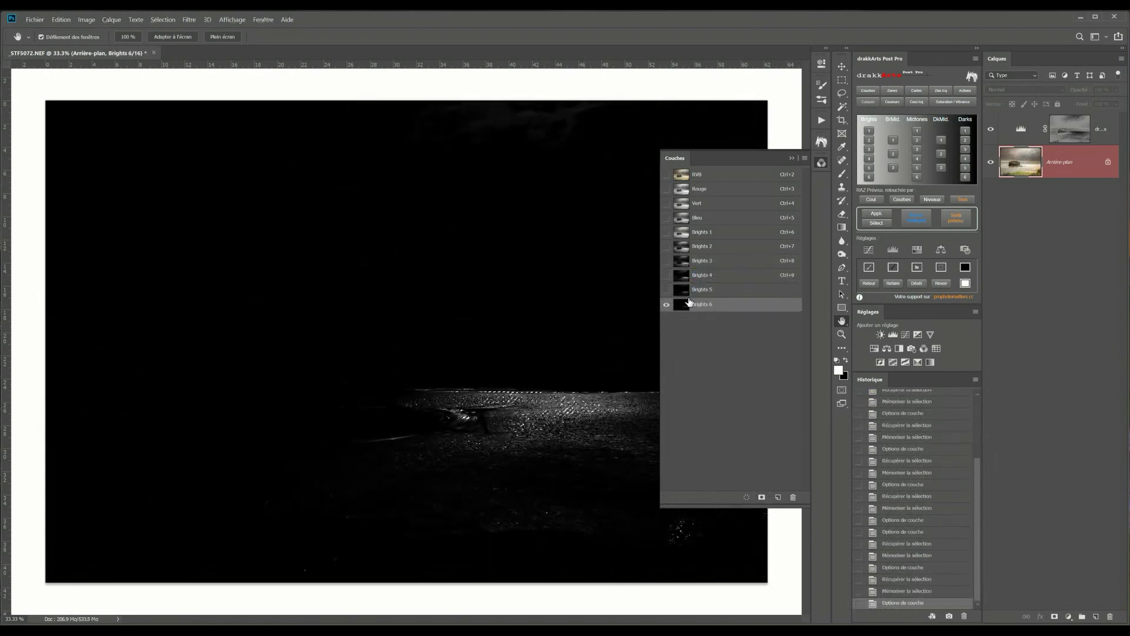
Step through the Brights 1–6 masks, then return to Brights 1 and load it as a selection.
{"action": "left_click", "coordinate": [685, 235]}
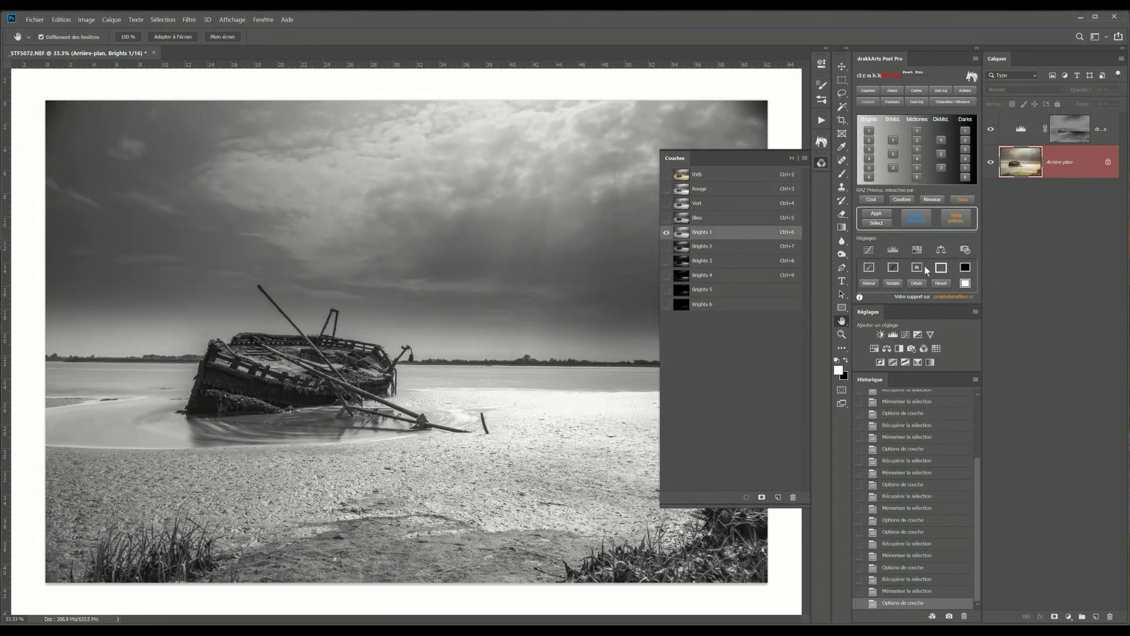
{"action": "left_click", "coordinate": [683, 248]}
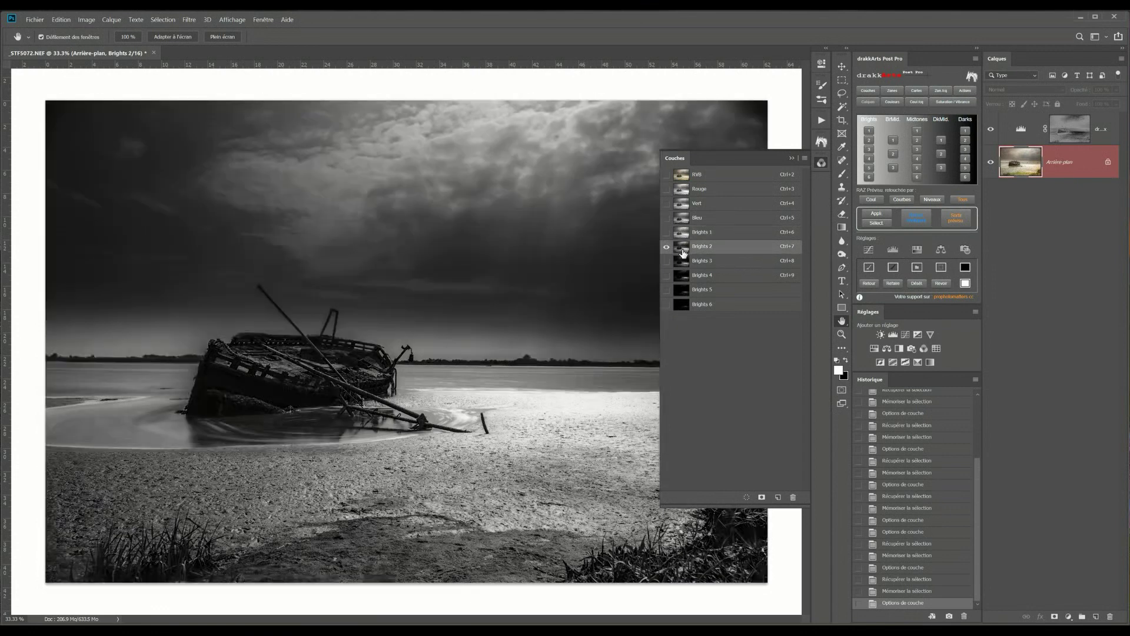
{"action": "left_click", "coordinate": [683, 262]}
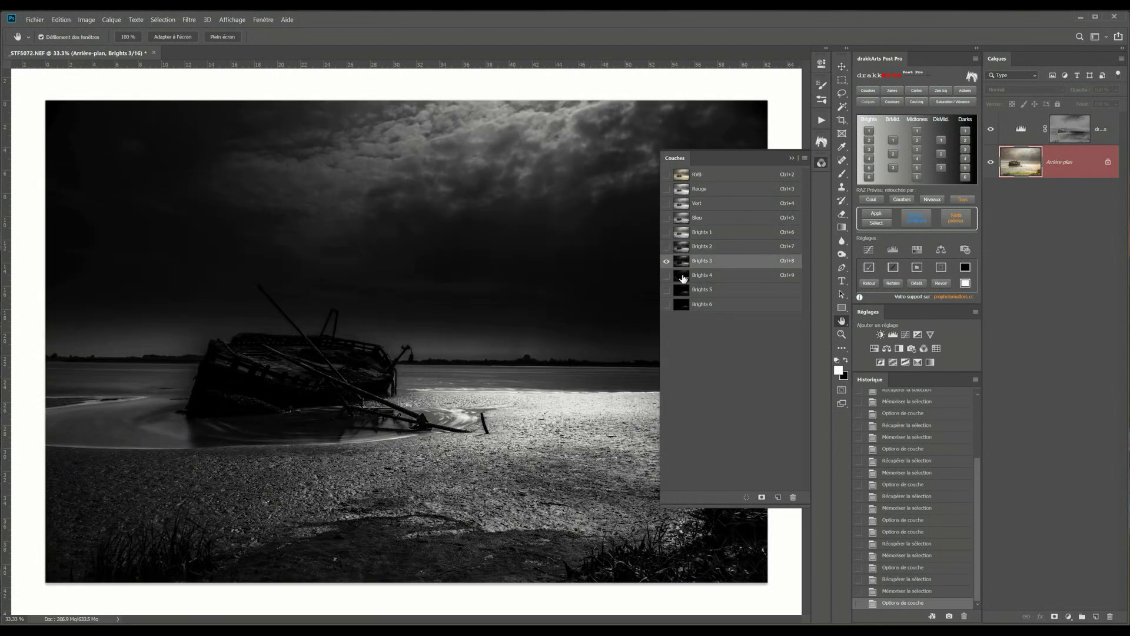
{"action": "left_click", "coordinate": [684, 276]}
{"action": "left_click", "coordinate": [685, 291]}
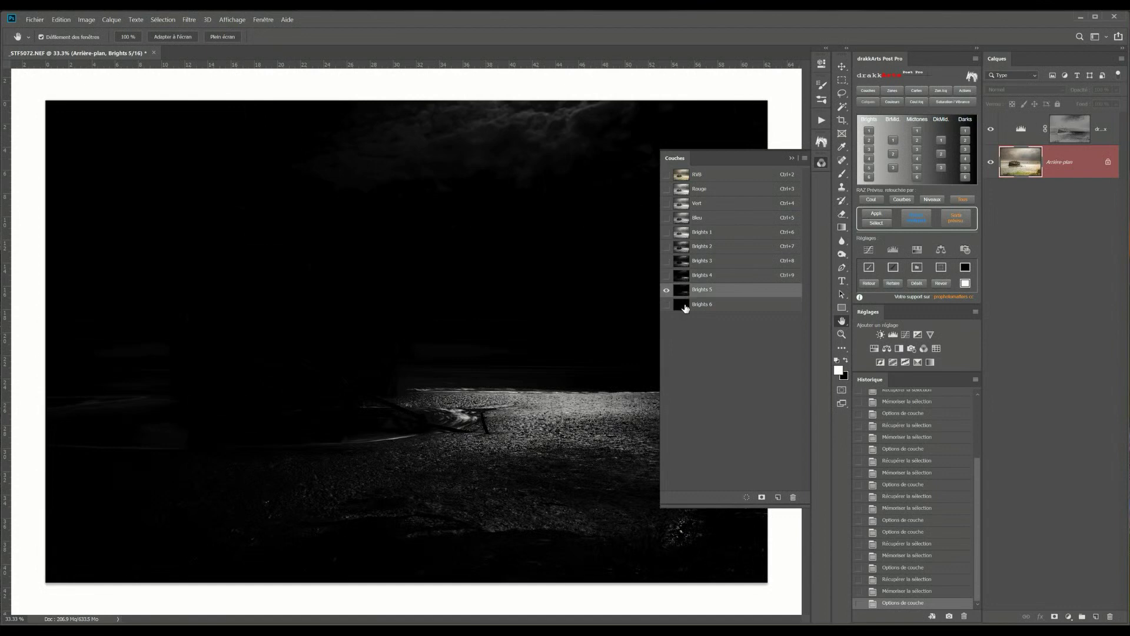
{"action": "left_click", "coordinate": [685, 305]}
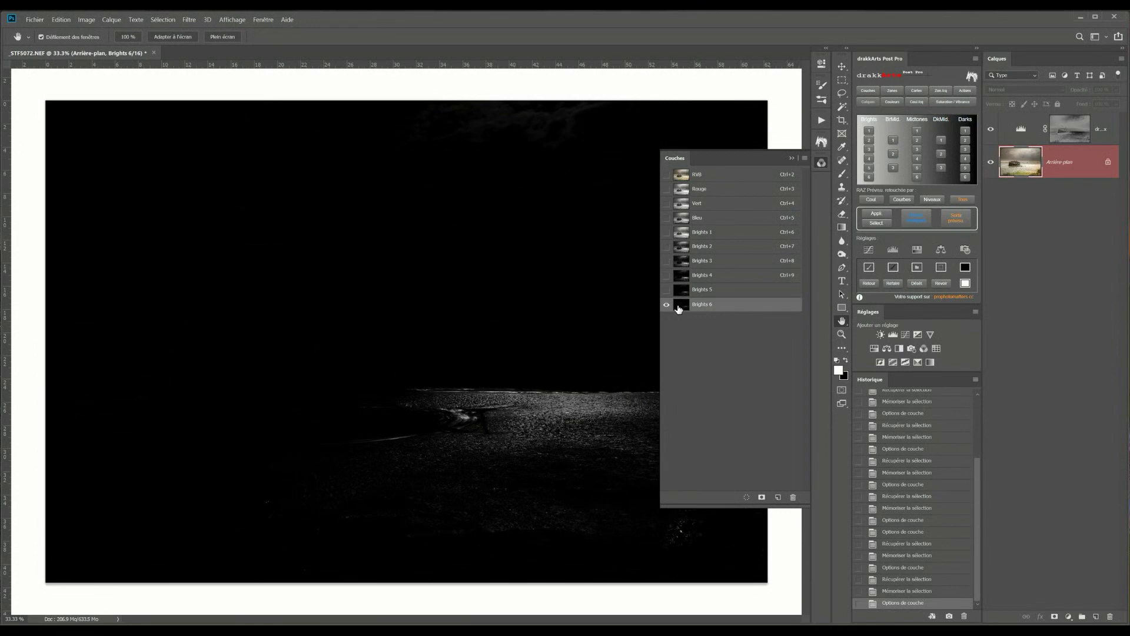
{"action": "left_click", "coordinate": [681, 234]}
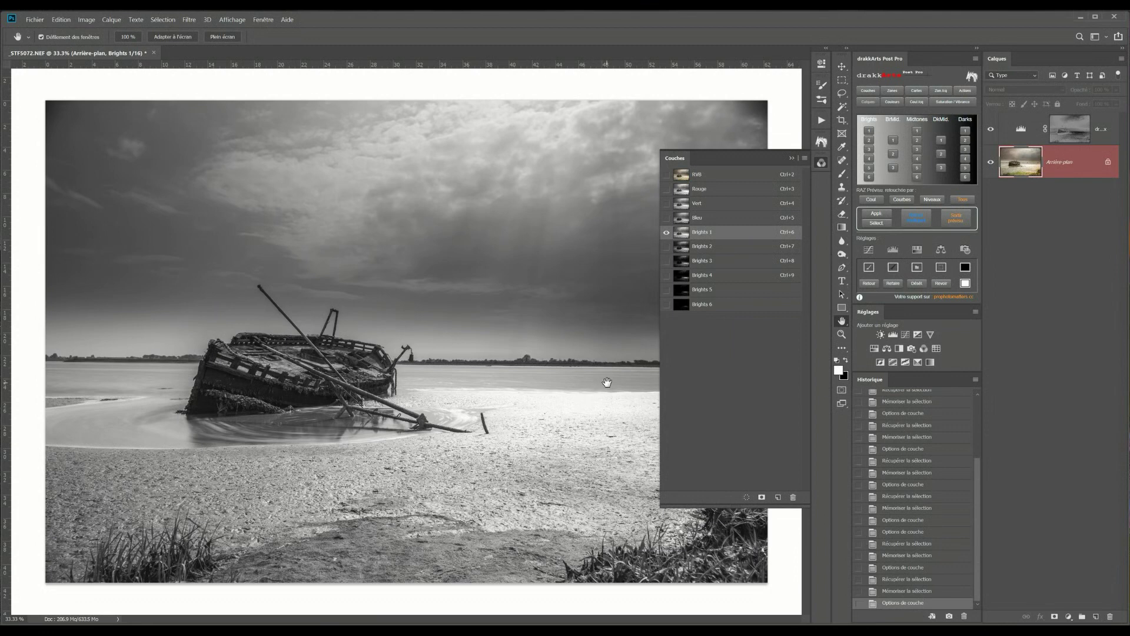
{"action": "left_click", "coordinate": [681, 235], "text": "ctrl"}
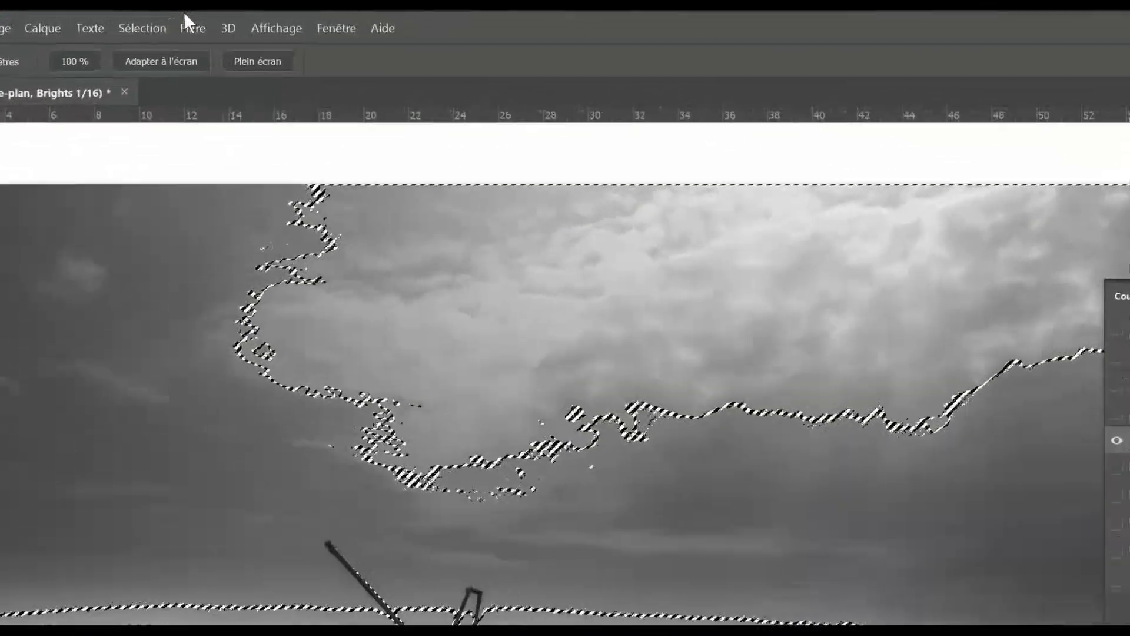
Invert the Brights 1 selection with Sélection > Intervertir, save it as a new channel, invert its tones, and deselect.
{"action": "left_click", "coordinate": [164, 32]}
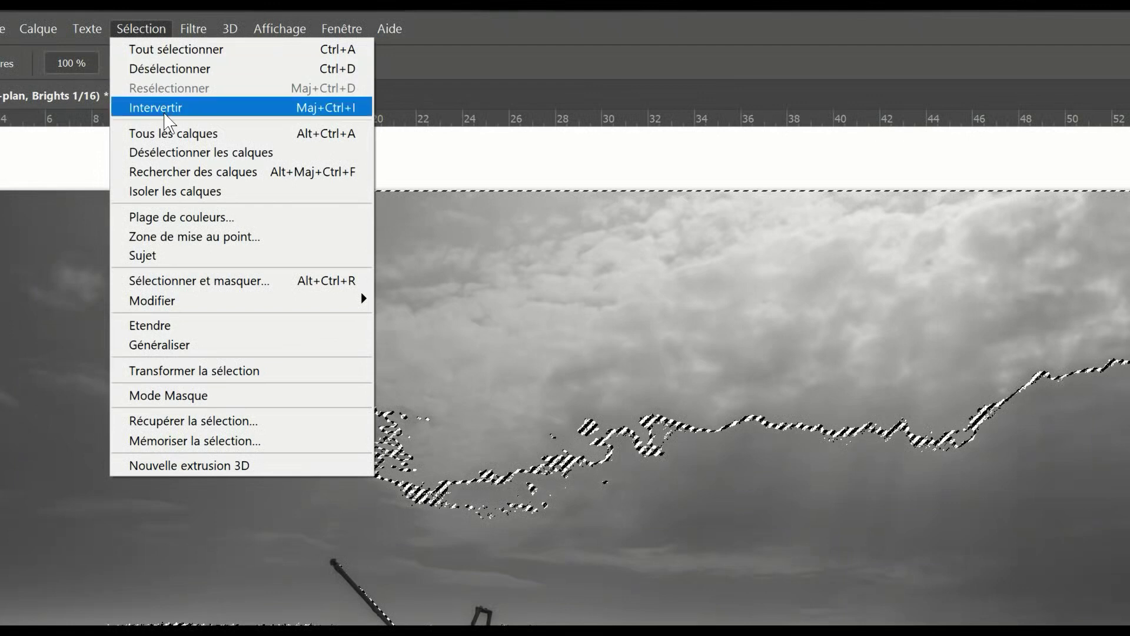
{"action": "left_click", "coordinate": [164, 108]}
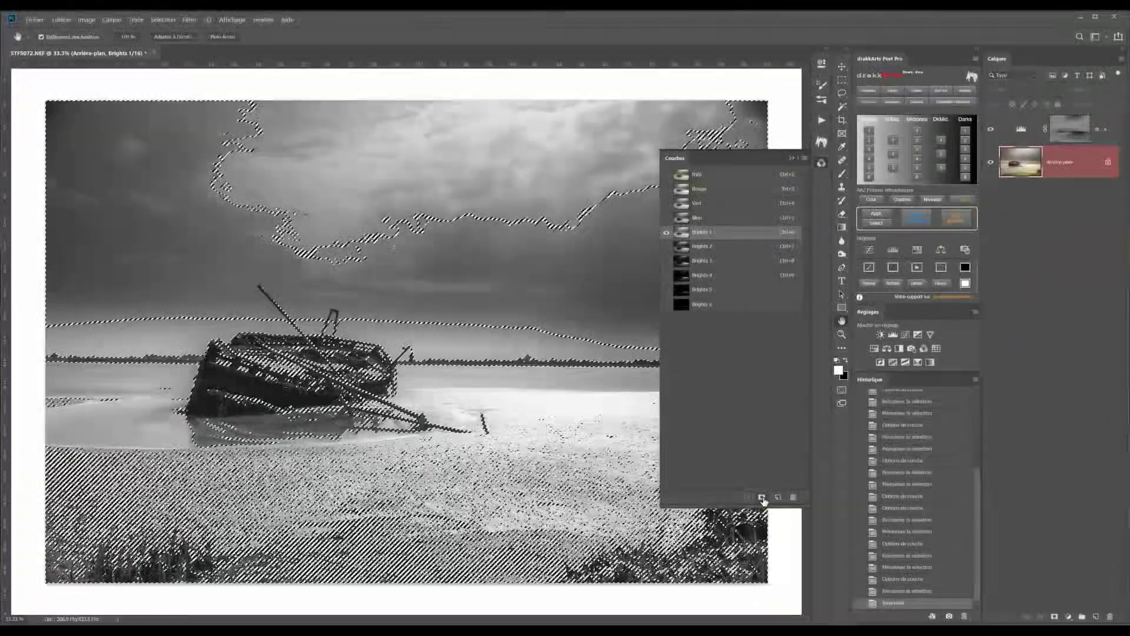
{"action": "left_click", "coordinate": [762, 498]}
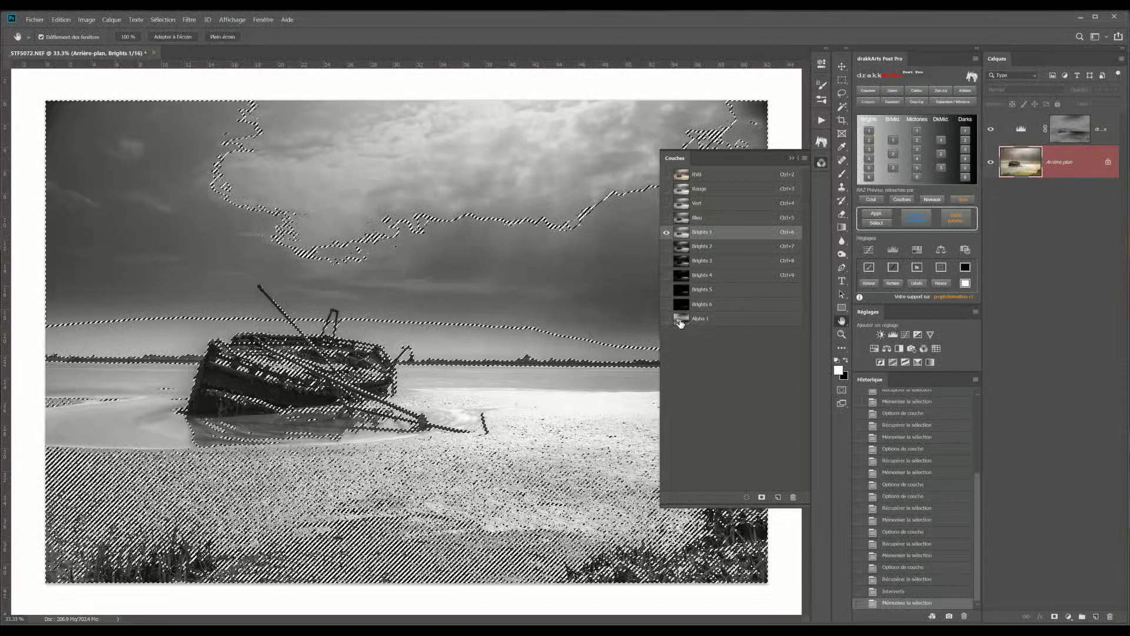
{"action": "left_click", "coordinate": [680, 318]}
{"action": "key", "text": "ctrl+i"}
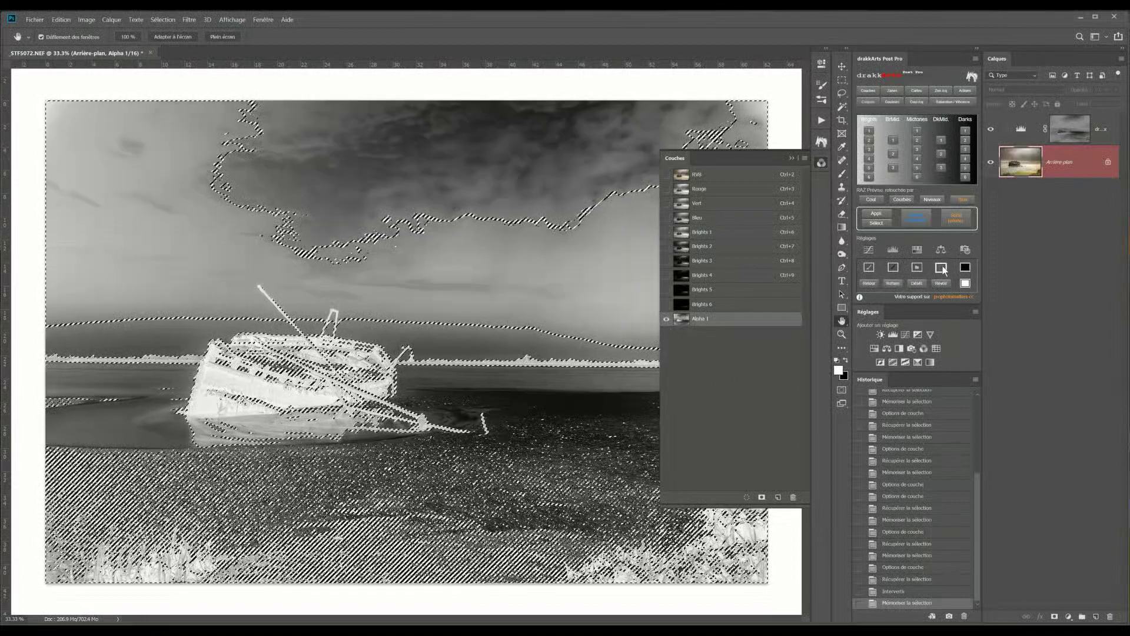
{"action": "left_click", "coordinate": [916, 283]}
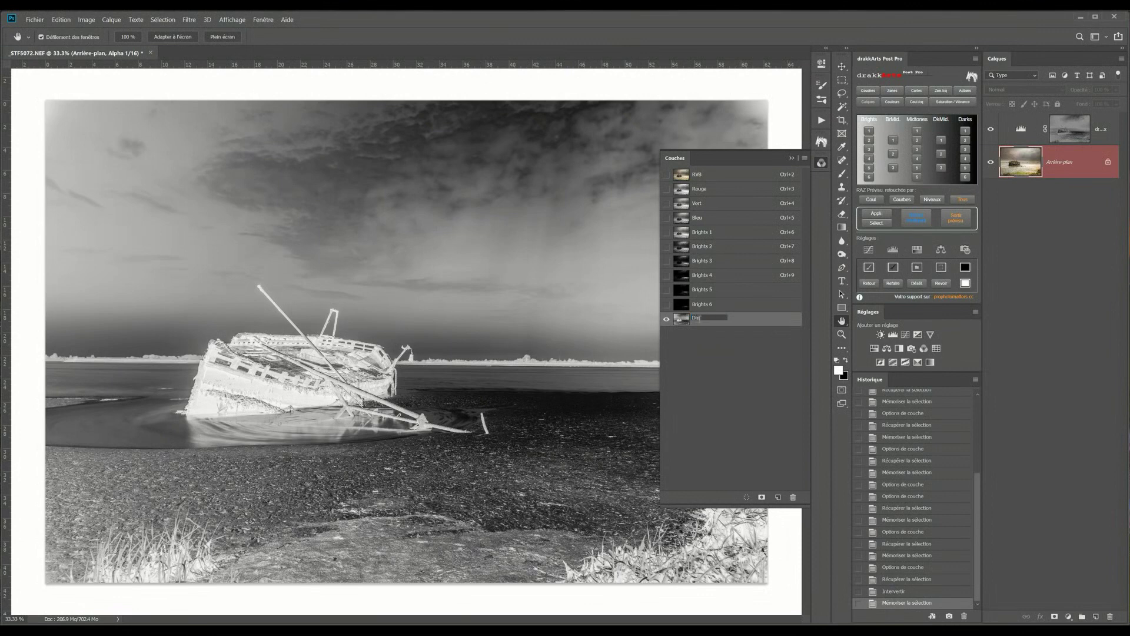
Confirm Darks 1 as the name of the new channel below Brights 6.
{"action": "key", "text": "Return"}
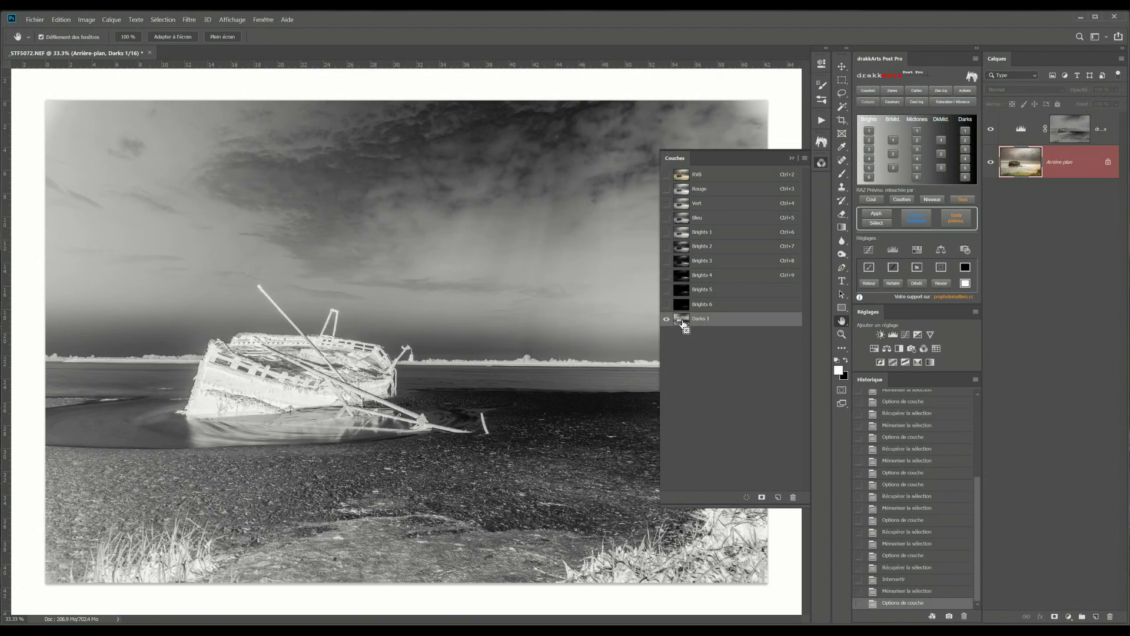
Save the Darks 1 mask selection as a new channel and rename it Darks 2.
{"action": "left_click", "coordinate": [683, 324], "text": "ctrl"}
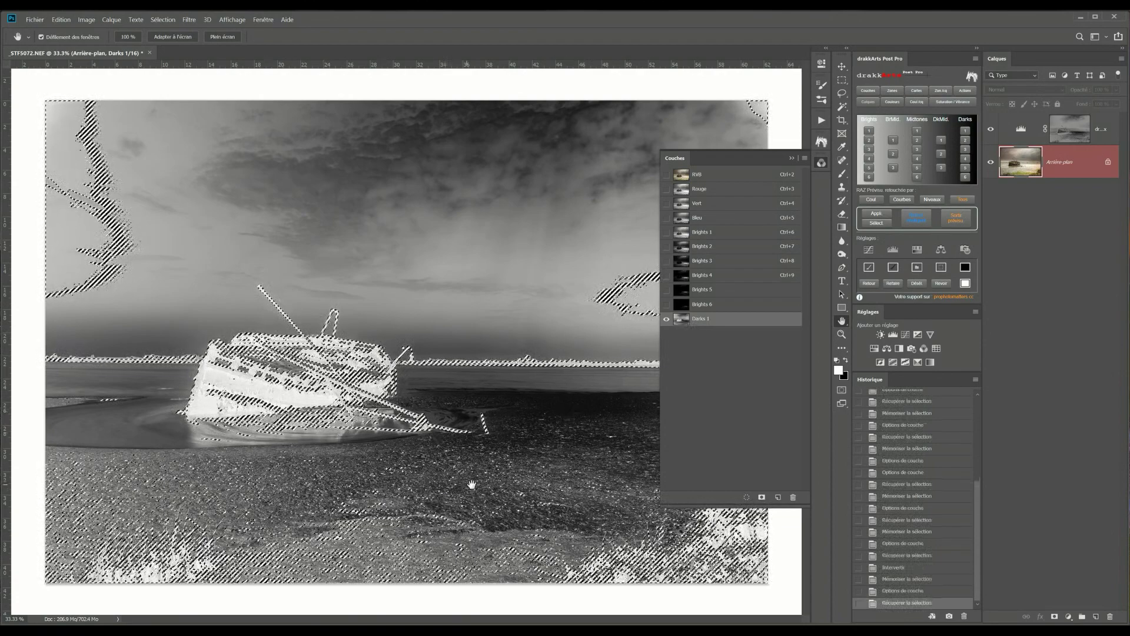
{"action": "left_click", "coordinate": [762, 498]}
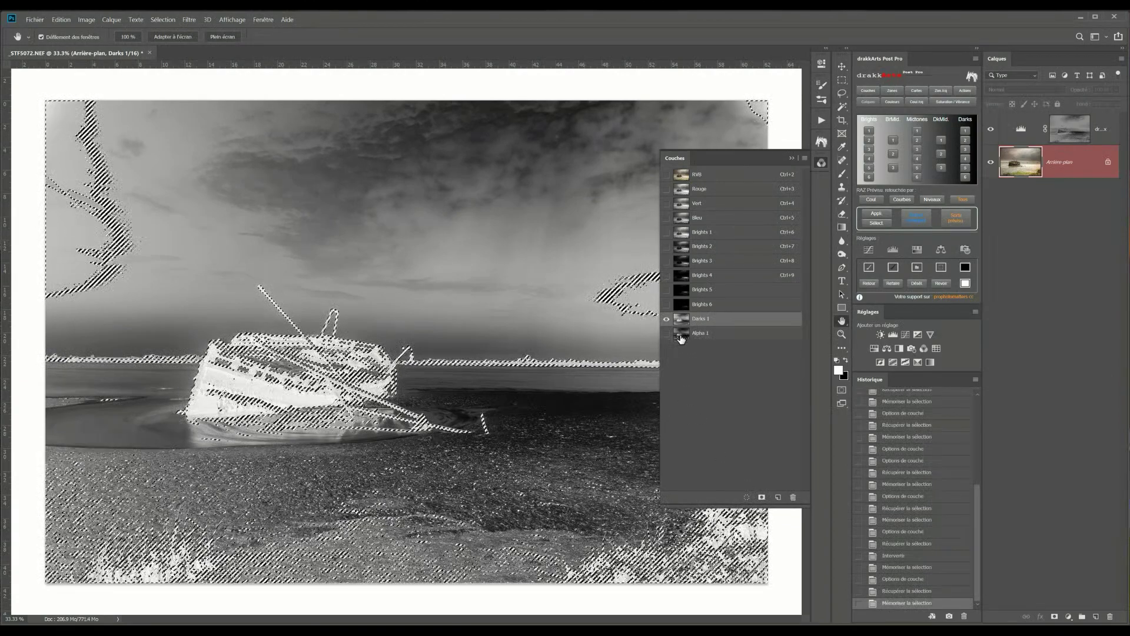
{"action": "left_click", "coordinate": [682, 337]}
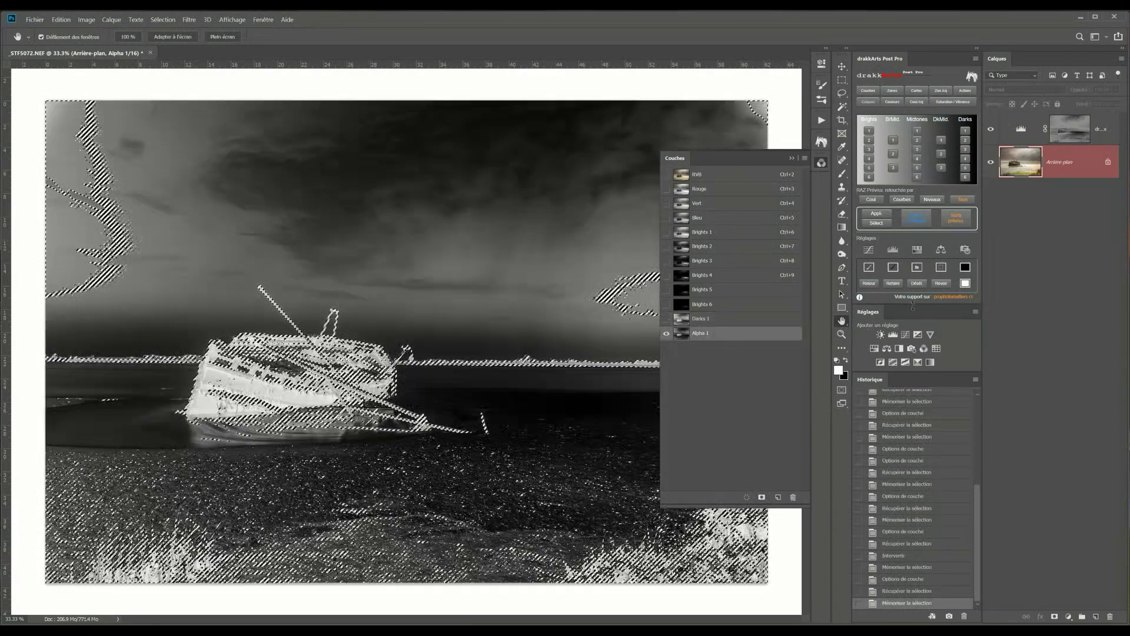
{"action": "left_click", "coordinate": [940, 268]}
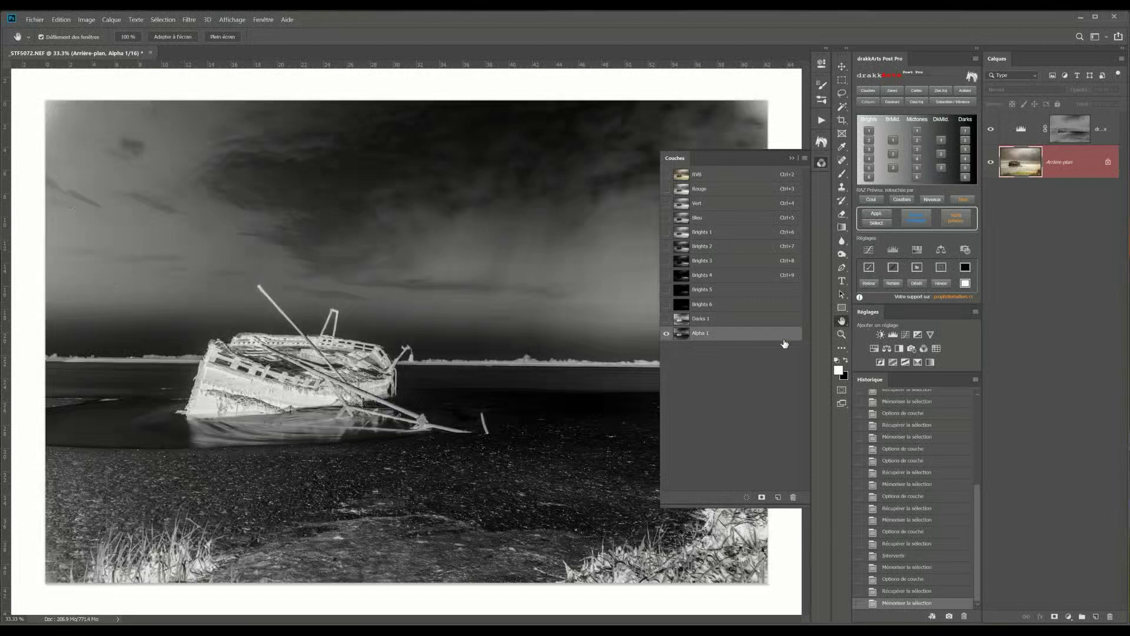
{"action": "double_click", "coordinate": [700, 332]}
{"action": "type", "text": "Da"}
{"action": "type", "text": "rks 2"}
{"action": "key", "text": "Return"}
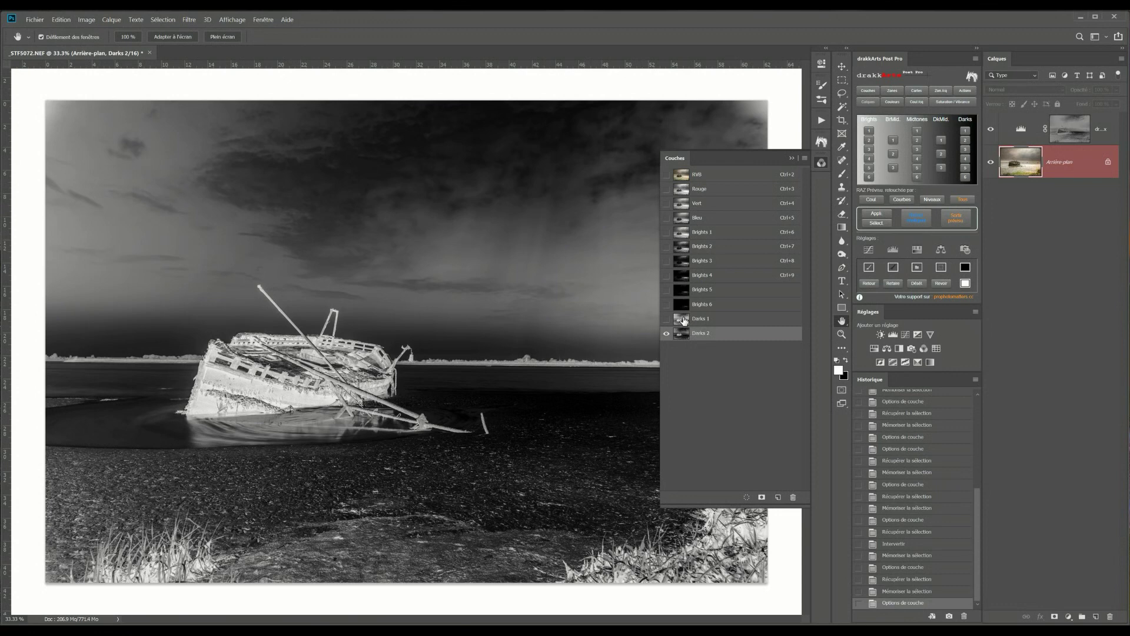
Compare the Darks 1 and Darks 2 masks, then save Darks 2's selection as channel Darks 3.
{"action": "left_click", "coordinate": [684, 321]}
{"action": "left_click", "coordinate": [685, 333]}
{"action": "left_click", "coordinate": [685, 321]}
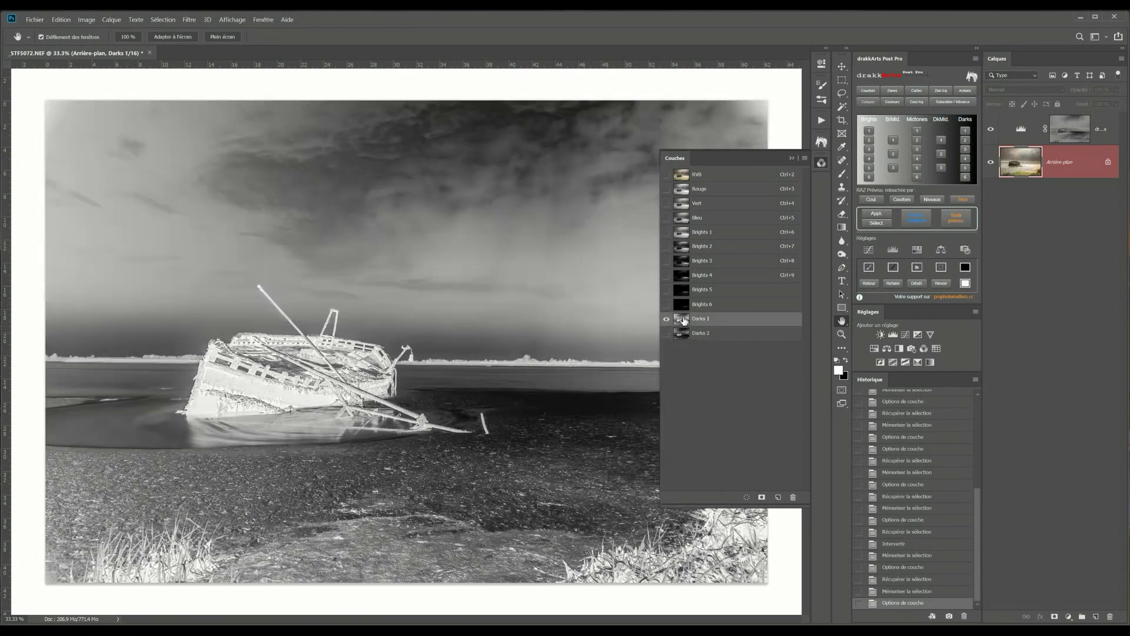
{"action": "left_click", "coordinate": [684, 334]}
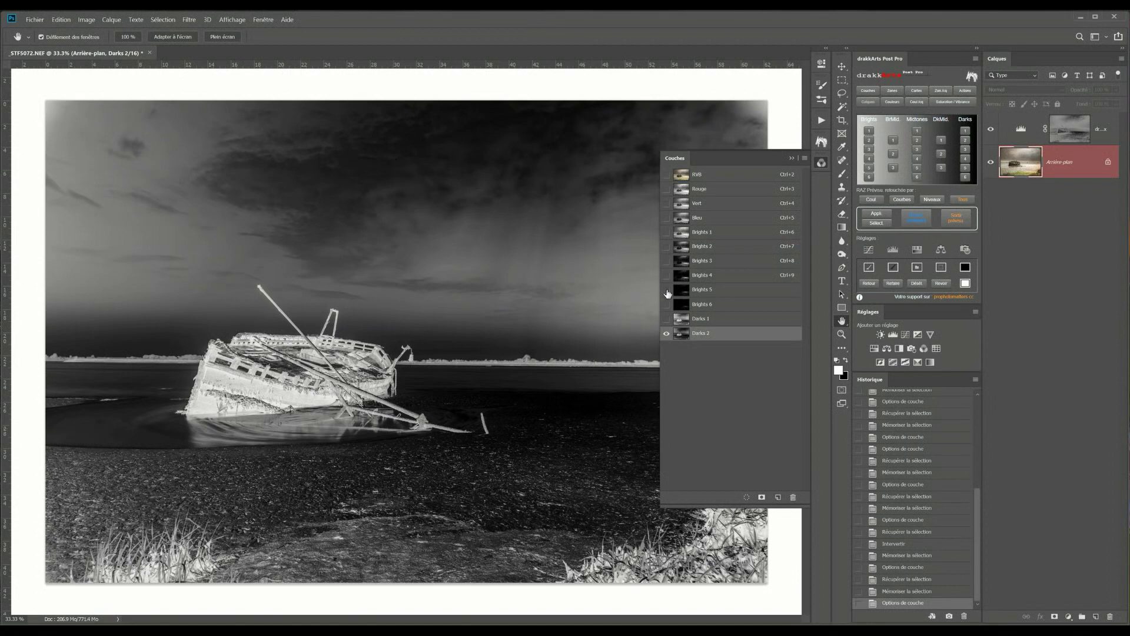
{"action": "left_click", "coordinate": [682, 321]}
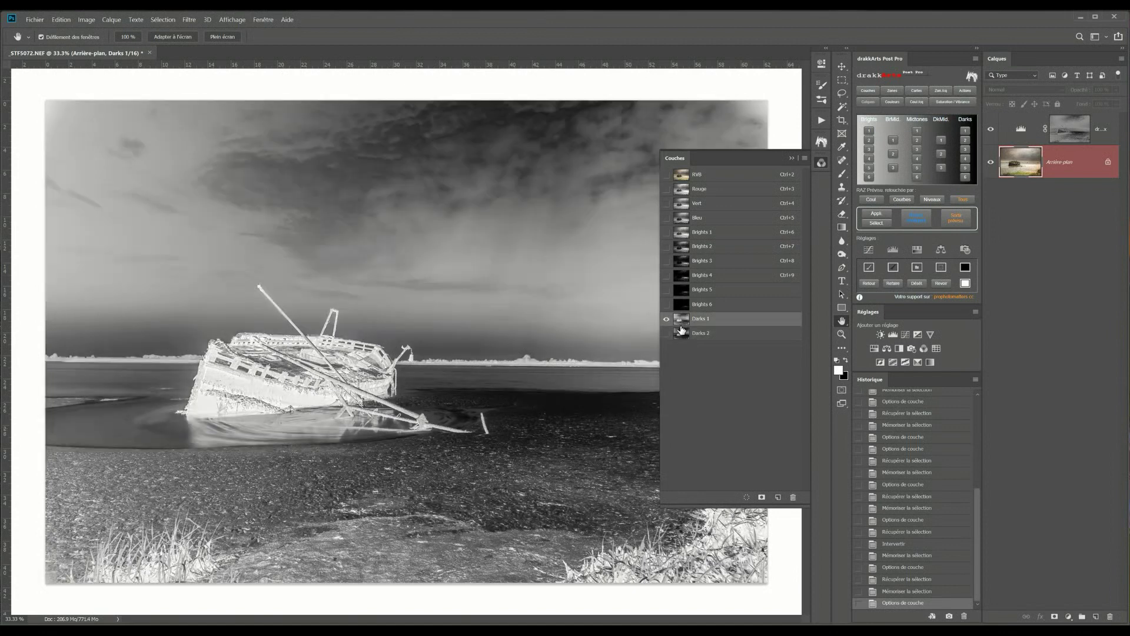
{"action": "left_click", "coordinate": [682, 333]}
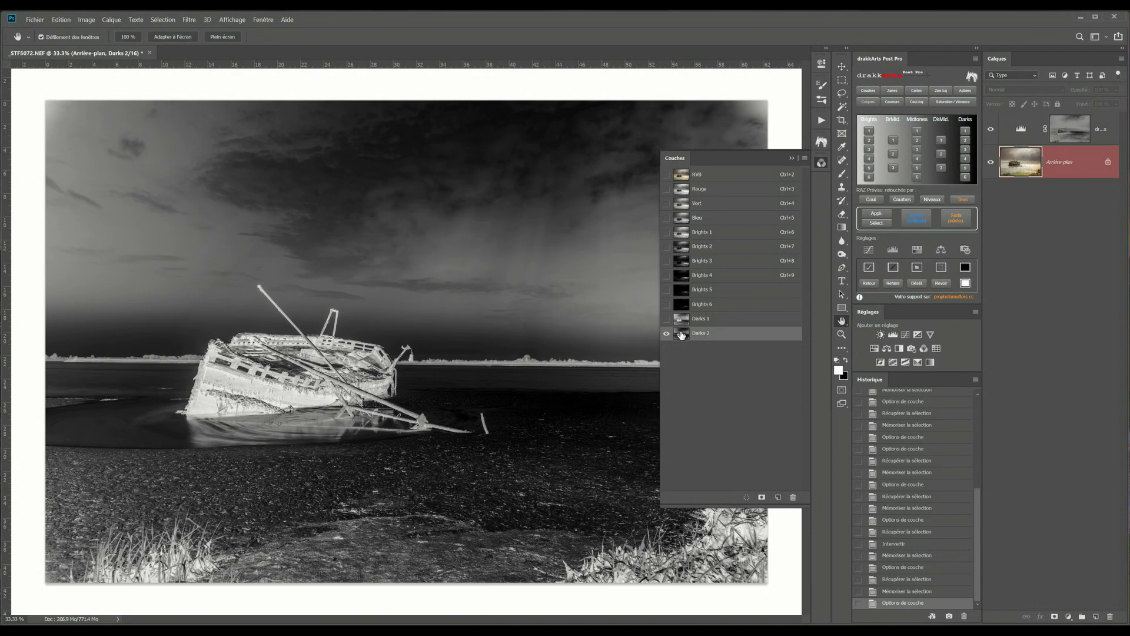
{"action": "left_click", "coordinate": [682, 334], "text": "ctrl"}
{"action": "left_click", "coordinate": [762, 498]}
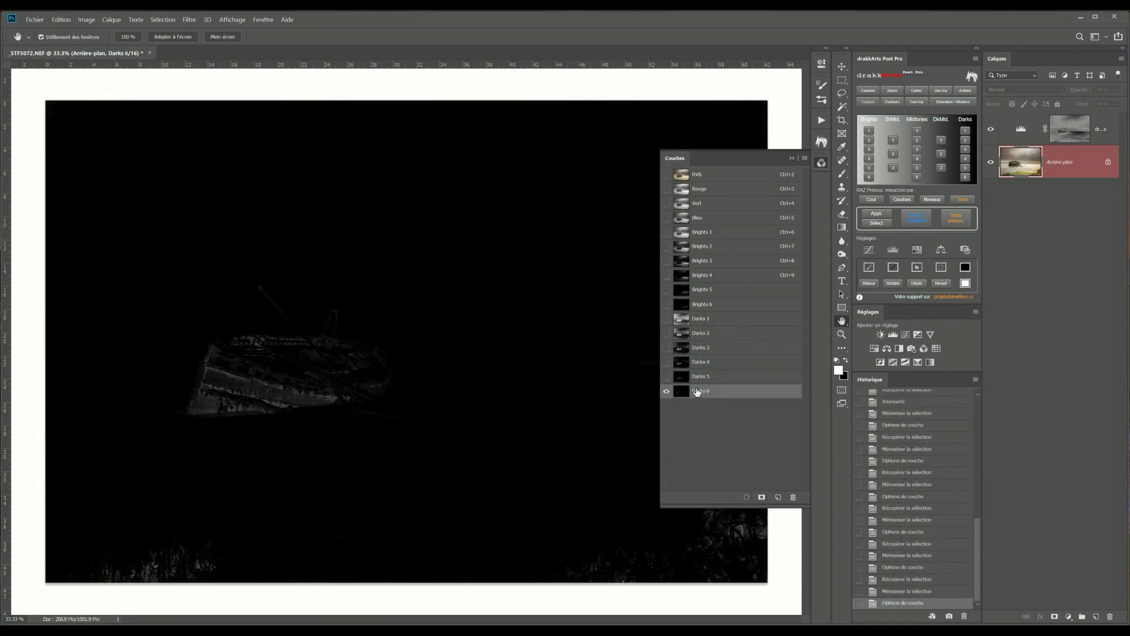
Review the Darks 1–6 and Brights 1 masks, then return to the full-colour RVB composite.
{"action": "left_click", "coordinate": [682, 320]}
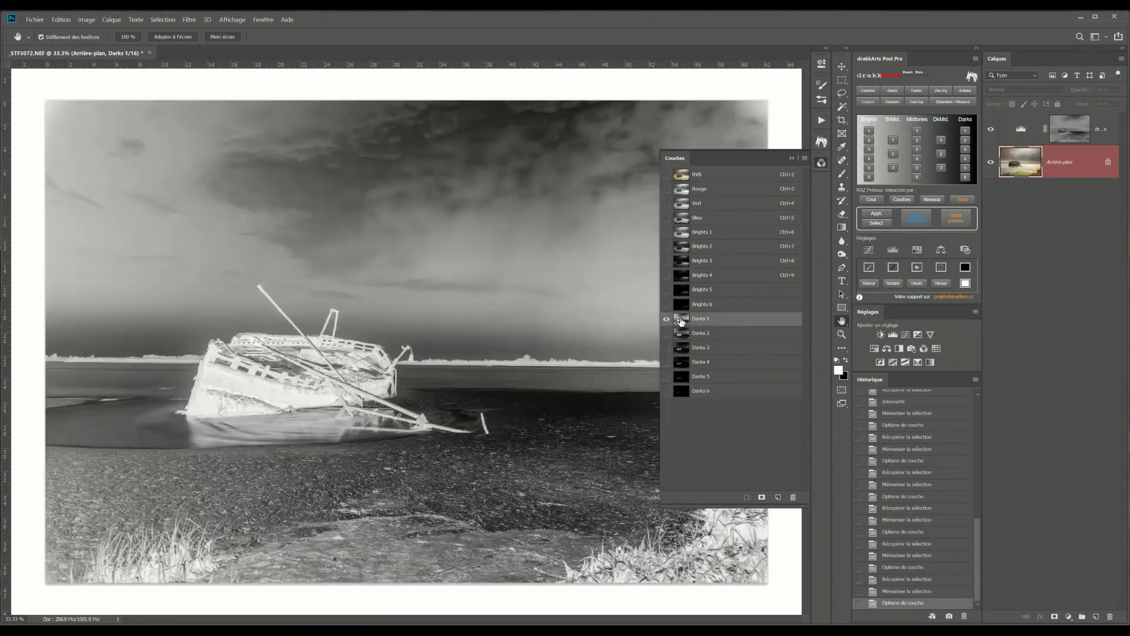
{"action": "left_click", "coordinate": [681, 334]}
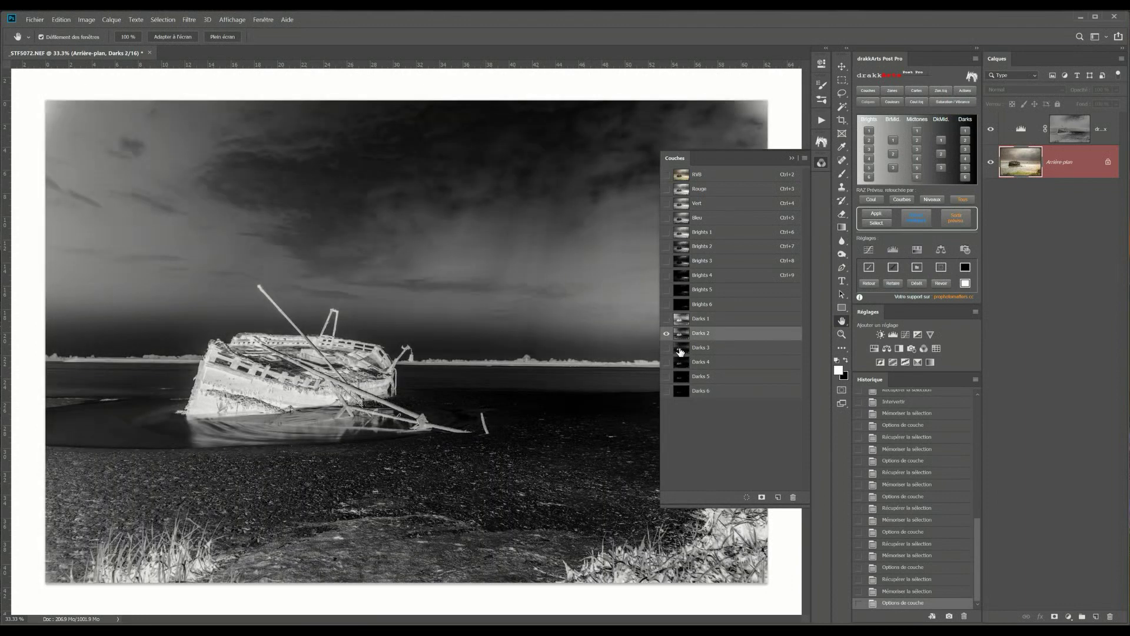
{"action": "left_click", "coordinate": [681, 352]}
{"action": "left_click", "coordinate": [681, 362]}
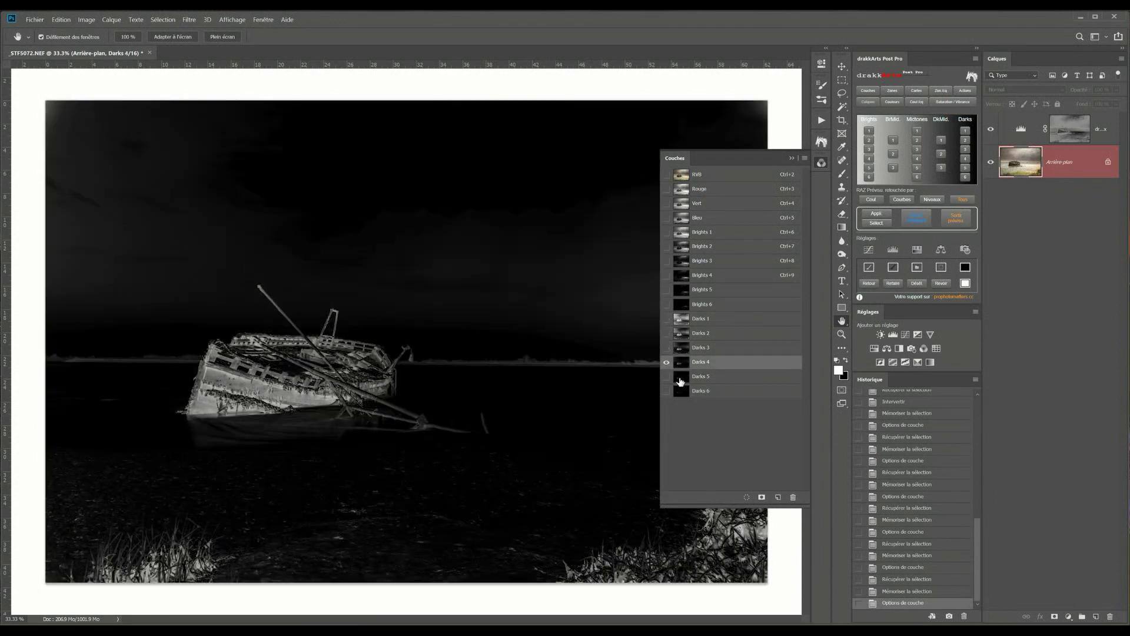
{"action": "left_click", "coordinate": [682, 376]}
{"action": "left_click", "coordinate": [681, 391]}
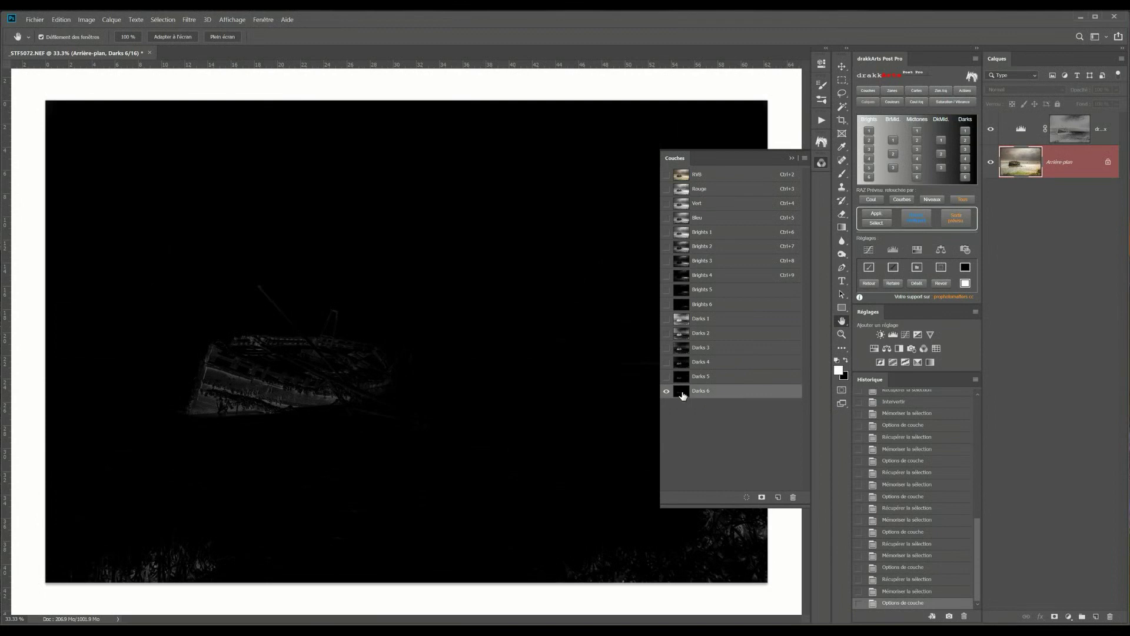
{"action": "left_click", "coordinate": [683, 235]}
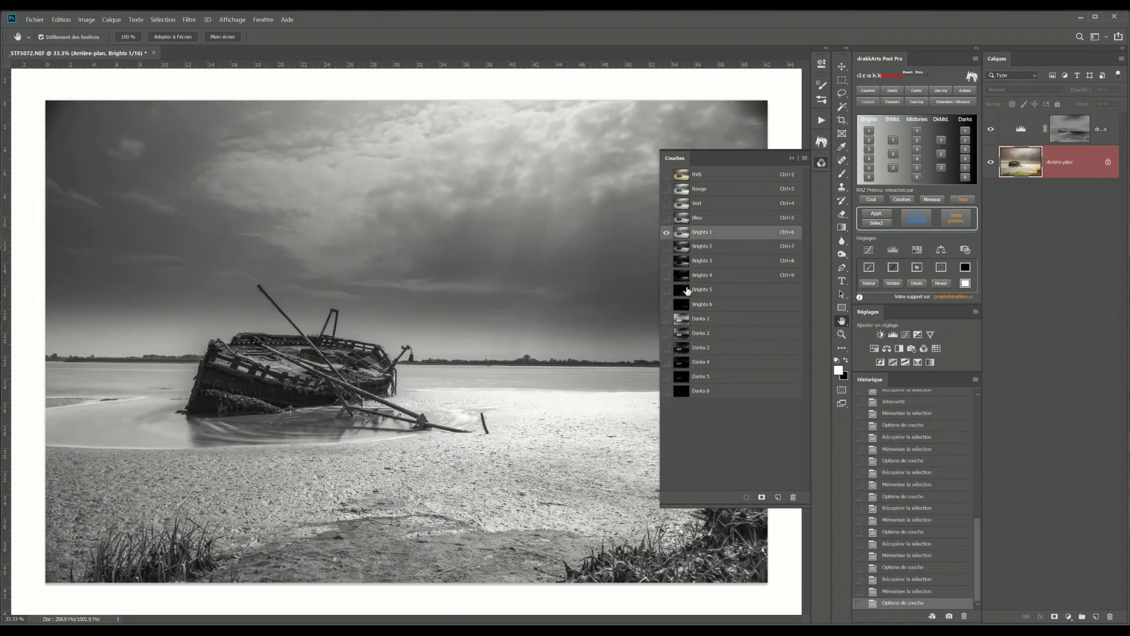
{"action": "left_click", "coordinate": [683, 321]}
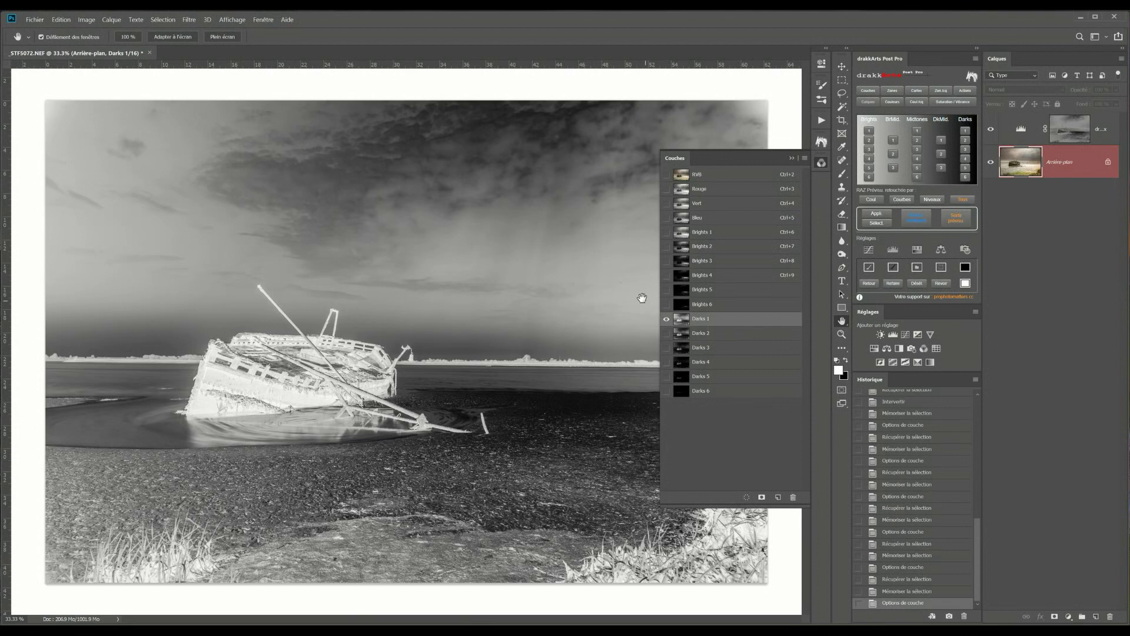
{"action": "left_click", "coordinate": [683, 175]}
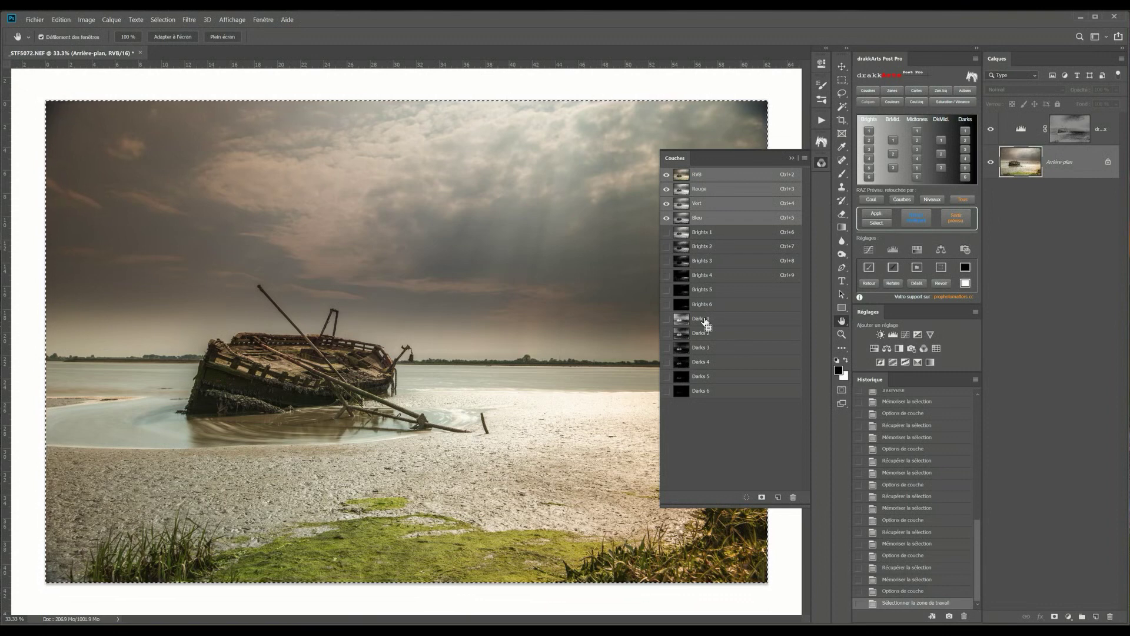
Save Brights 1 minus Darks 1 as channel Midtones 1, then show the RVB composite.
{"action": "left_click", "coordinate": [683, 233], "text": "ctrl"}
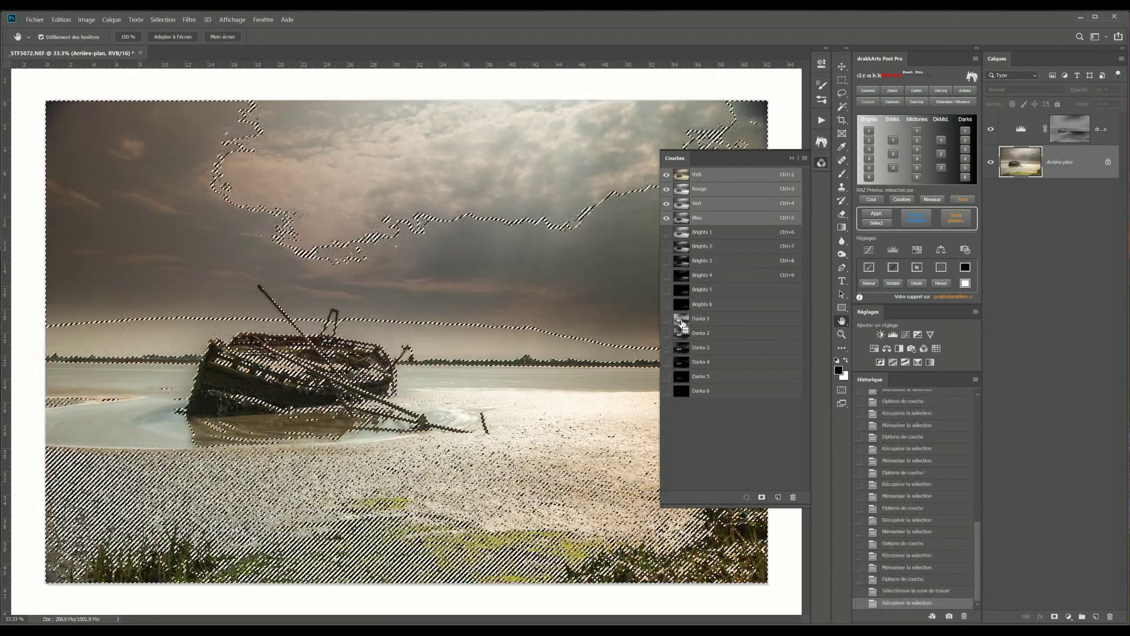
{"action": "left_click", "coordinate": [682, 321], "text": "ctrl"}
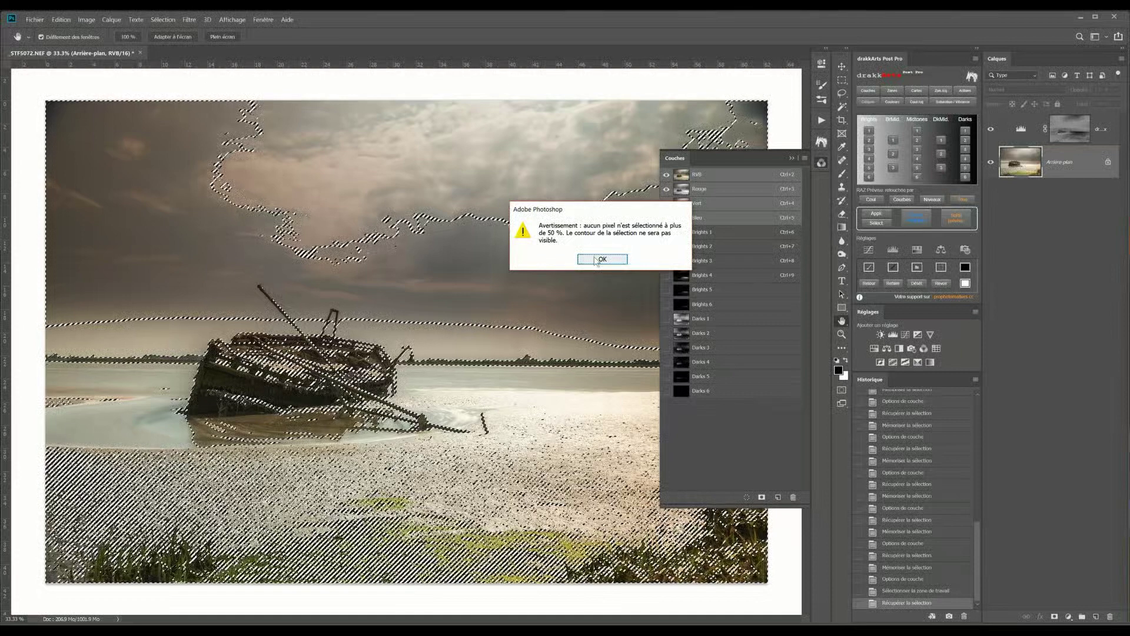
{"action": "left_click", "coordinate": [597, 260]}
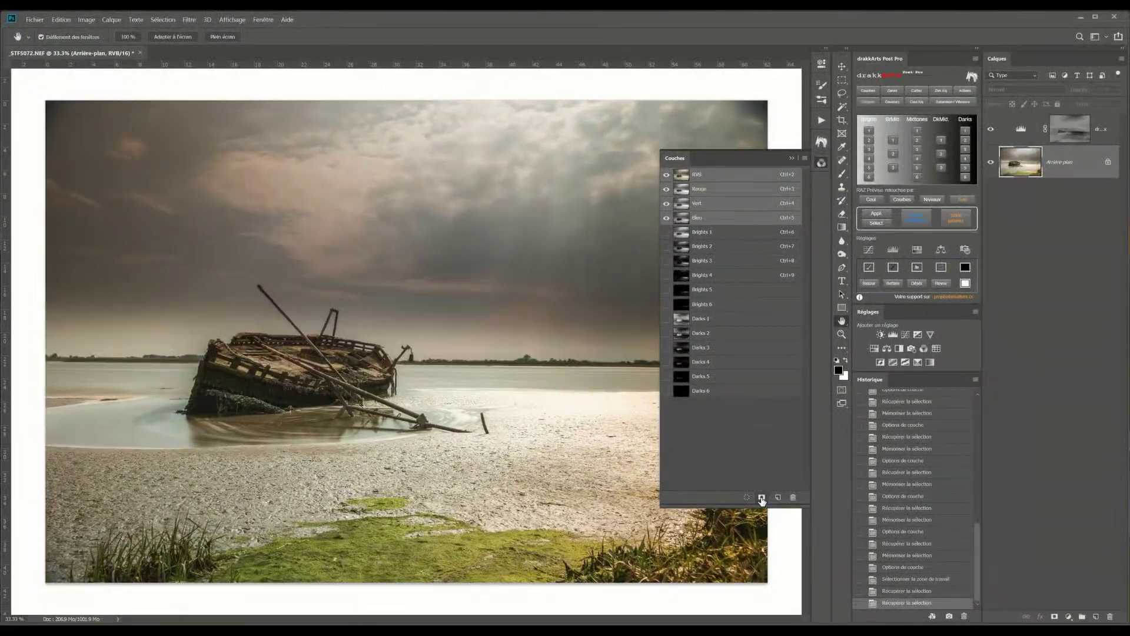
{"action": "left_click", "coordinate": [761, 498]}
{"action": "left_click", "coordinate": [690, 406]}
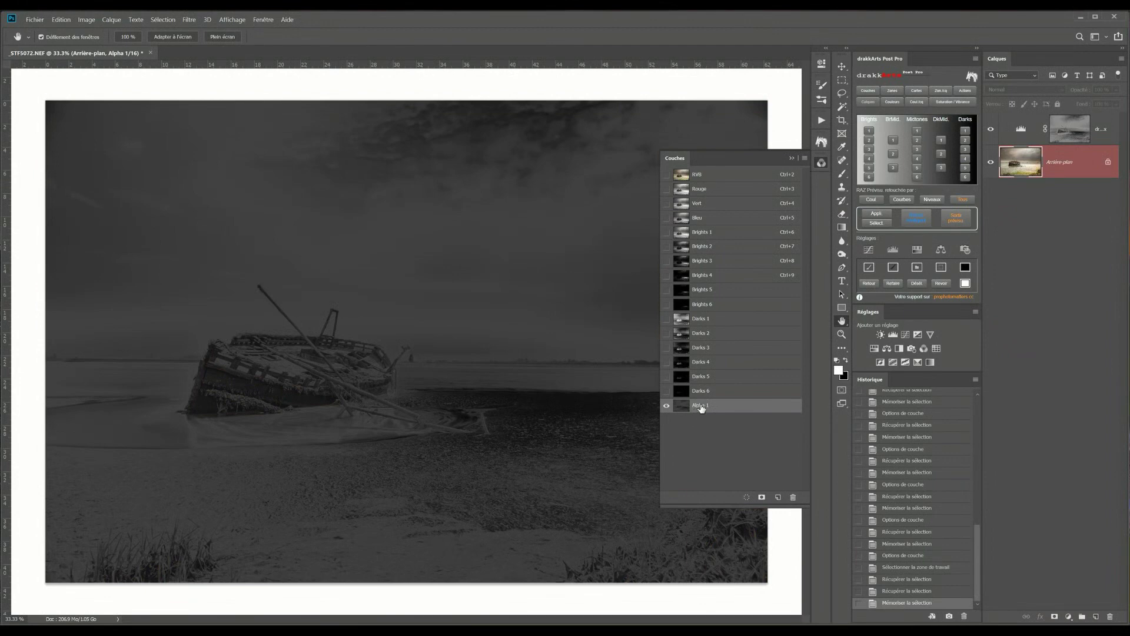
{"action": "double_click", "coordinate": [701, 406]}
{"action": "type", "text": "Midtones"}
{"action": "key", "text": "Return"}
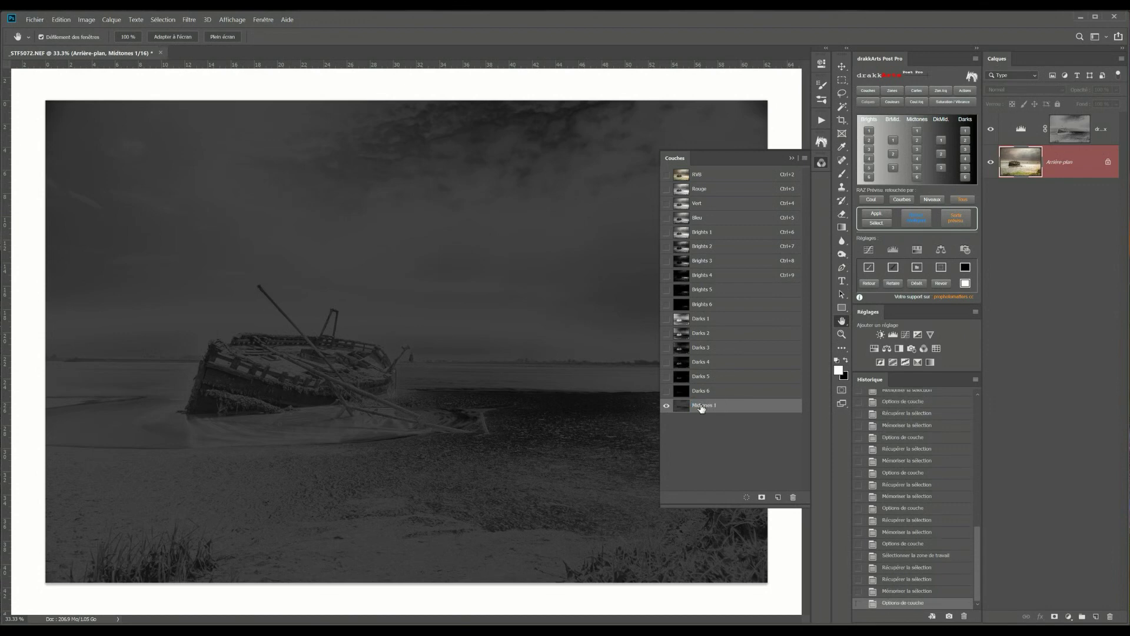
{"action": "left_click", "coordinate": [681, 176]}
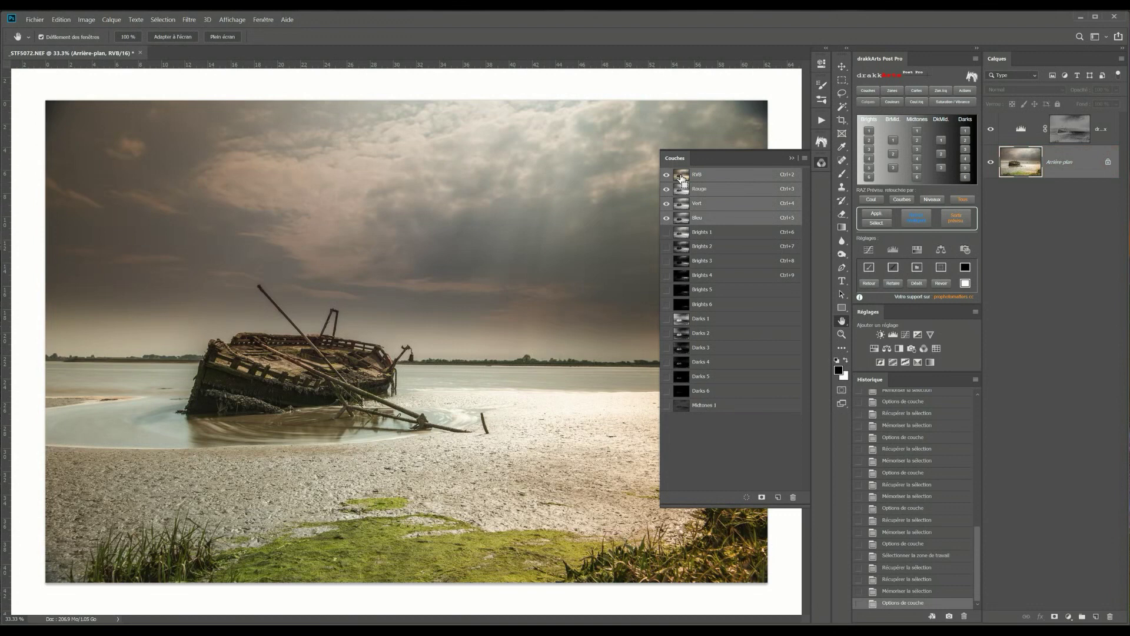
Subtract a darks mask from a brights mask selection and save it as Midtones 2.
{"action": "left_click", "coordinate": [681, 178], "text": "ctrl"}
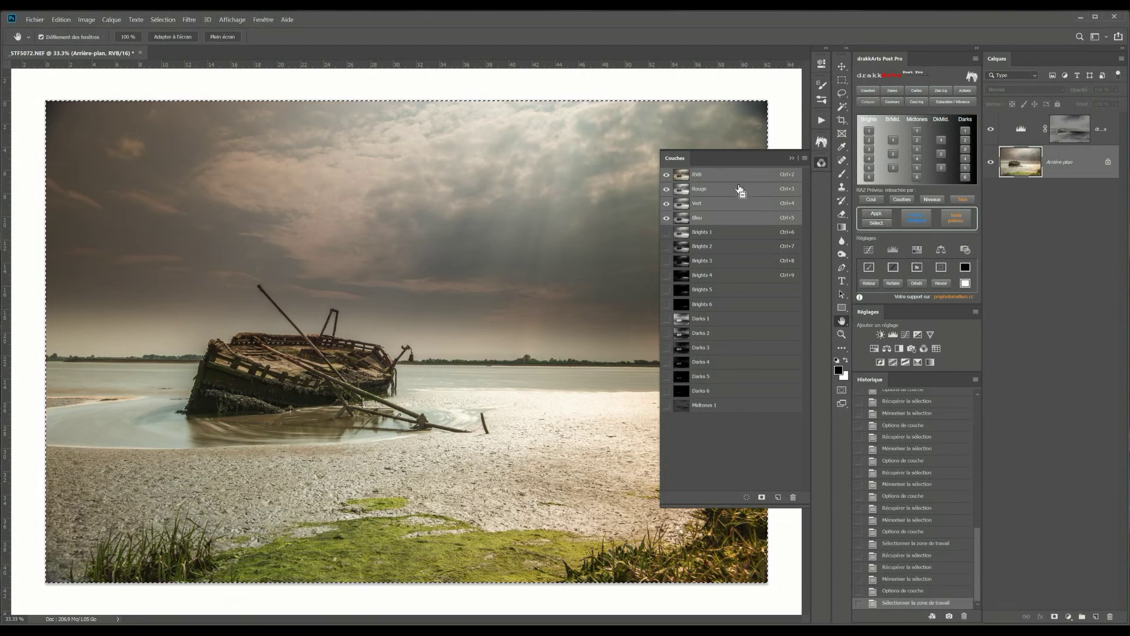
{"action": "left_click", "coordinate": [686, 250], "text": "ctrl"}
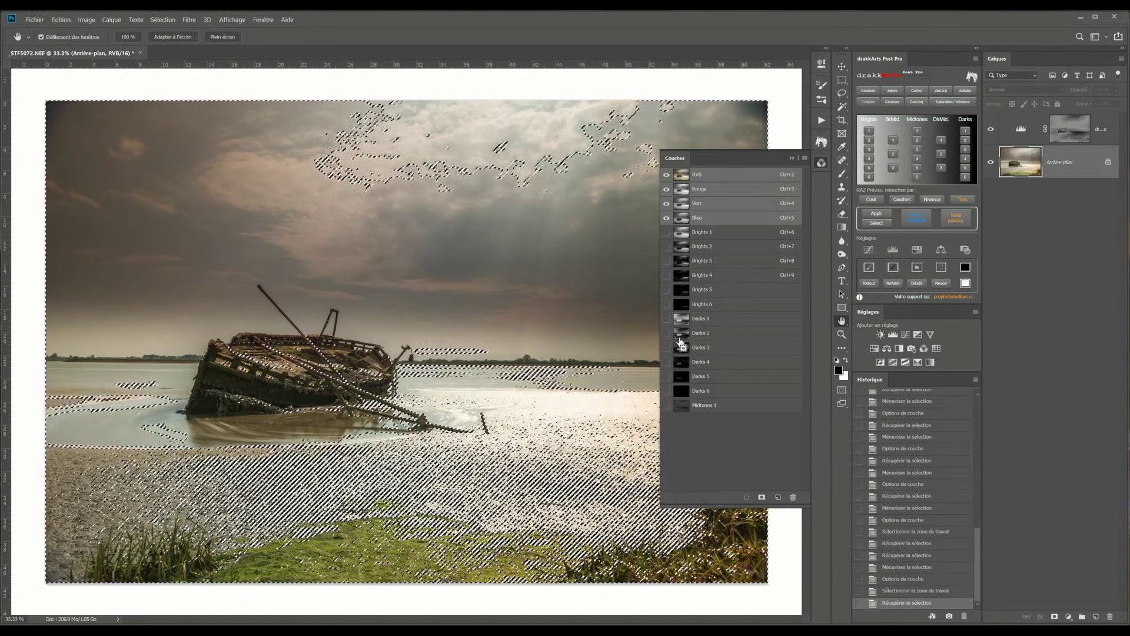
{"action": "left_click", "coordinate": [681, 338], "text": "ctrl"}
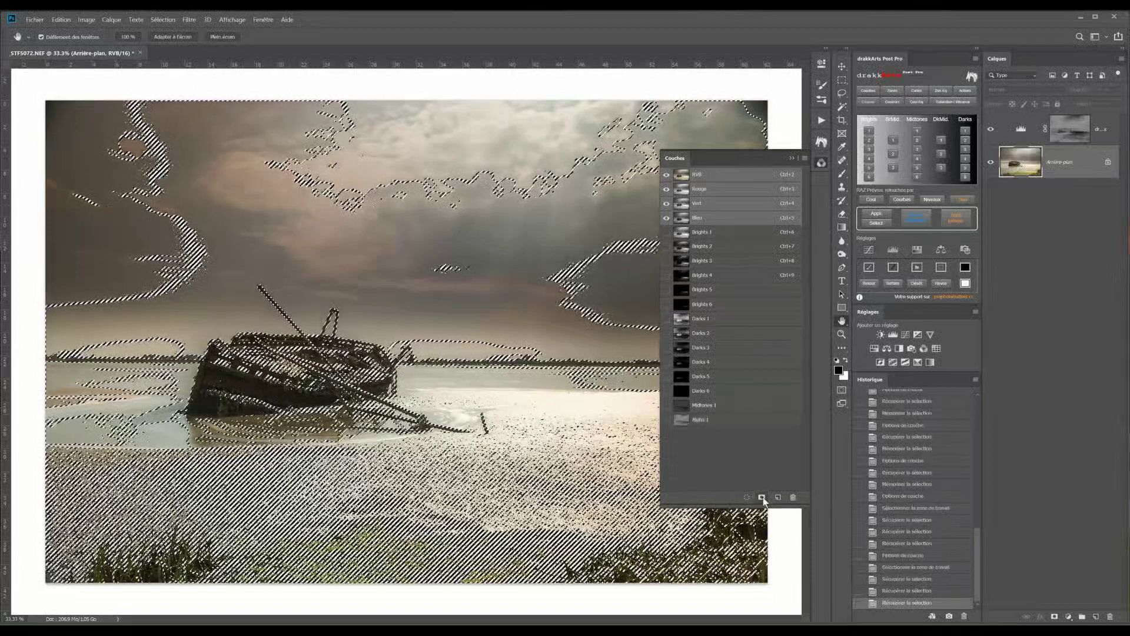
{"action": "left_click", "coordinate": [762, 497]}
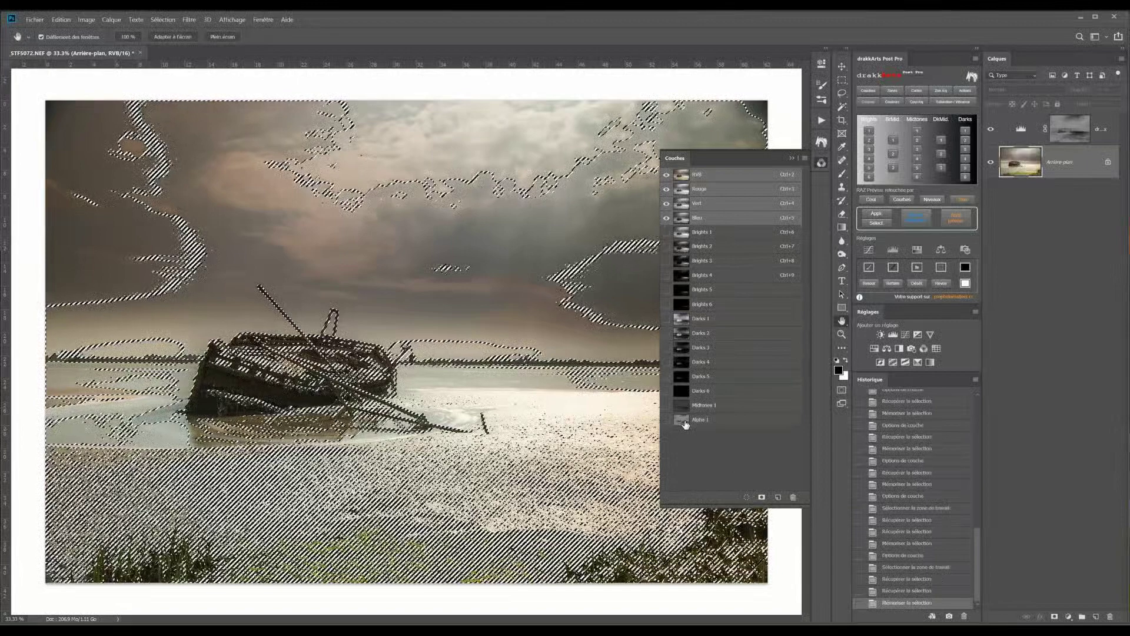
{"action": "left_click", "coordinate": [687, 422]}
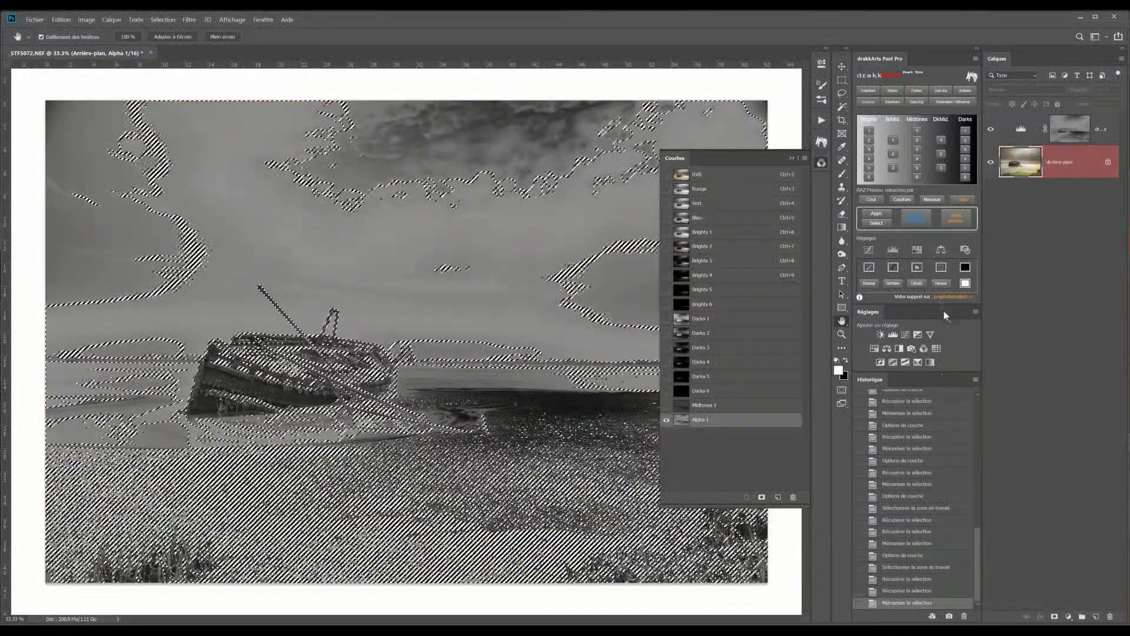
{"action": "key", "text": "ctrl+d"}
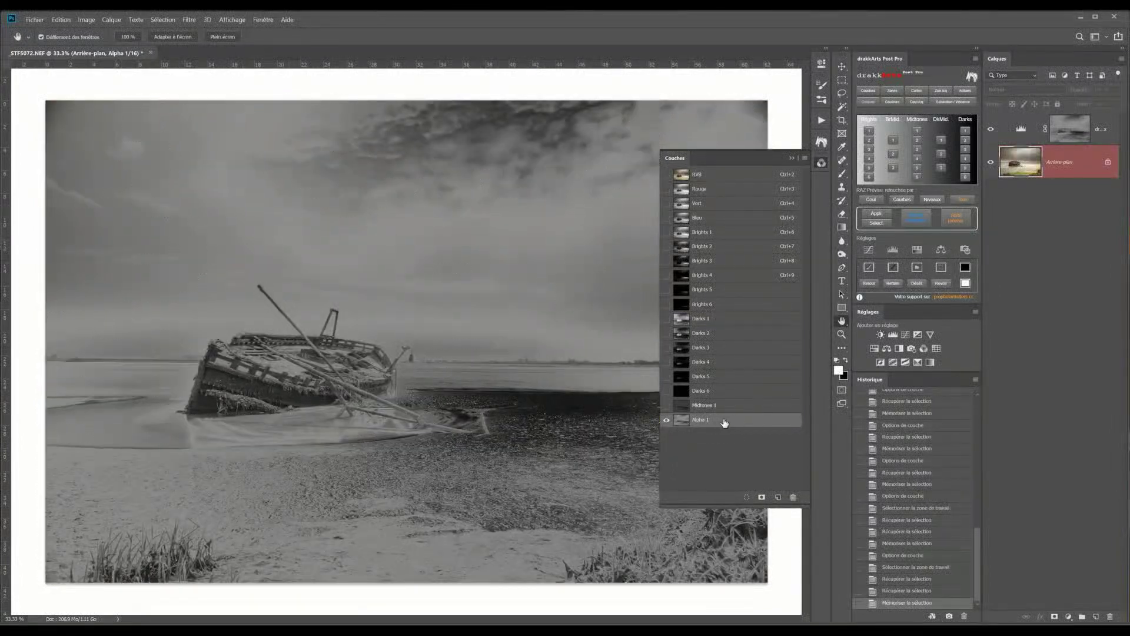
{"action": "double_click", "coordinate": [700, 420]}
{"action": "type", "text": "Midtones 2"}
{"action": "key", "text": "Return"}
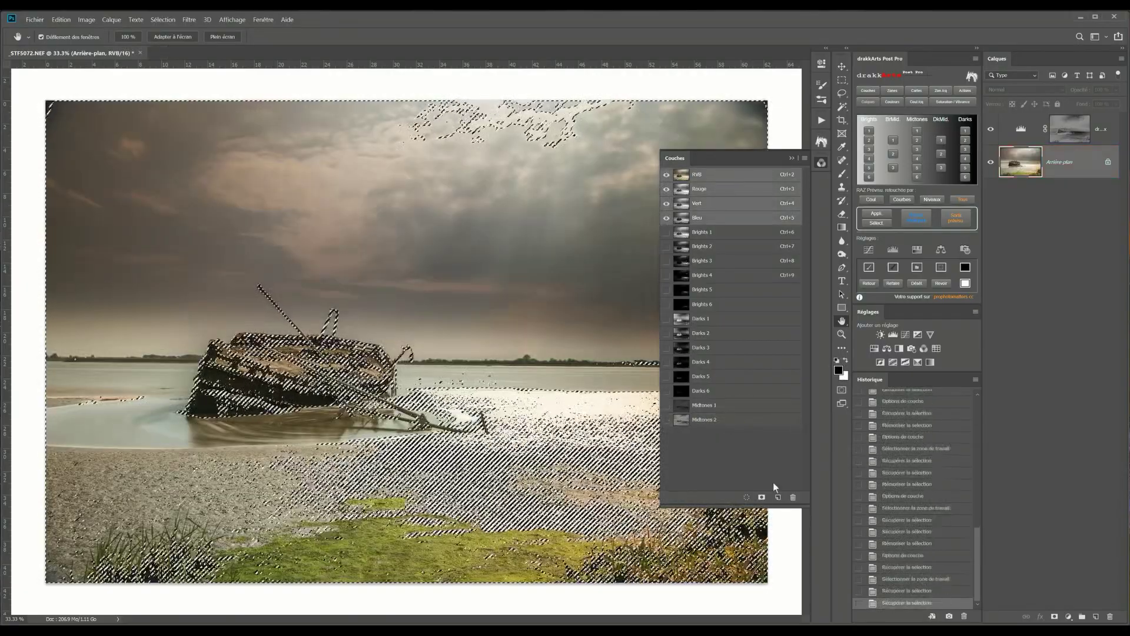
Save the next two midtones selections as channels Midtones 3 and Midtones 4.
{"action": "left_click", "coordinate": [762, 497]}
{"action": "double_click", "coordinate": [700, 433]}
{"action": "type", "text": "Mi"}
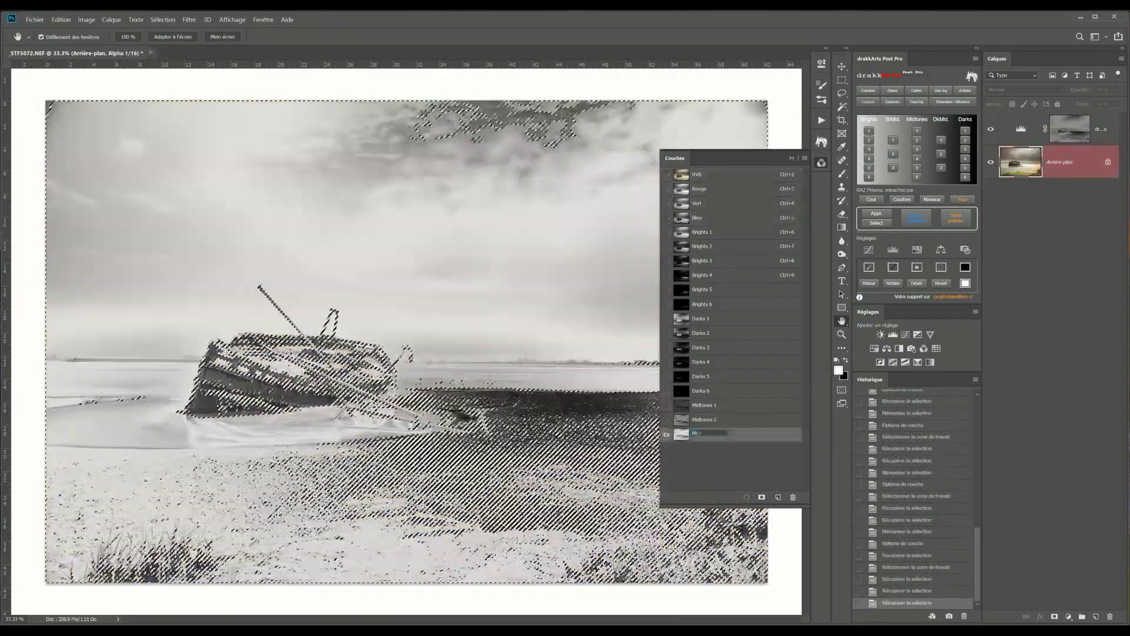
{"action": "type", "text": "dtones 3"}
{"action": "key", "text": "Return"}
{"action": "left_click", "coordinate": [762, 497]}
{"action": "double_click", "coordinate": [701, 448]}
{"action": "type", "text": "Midtones"}
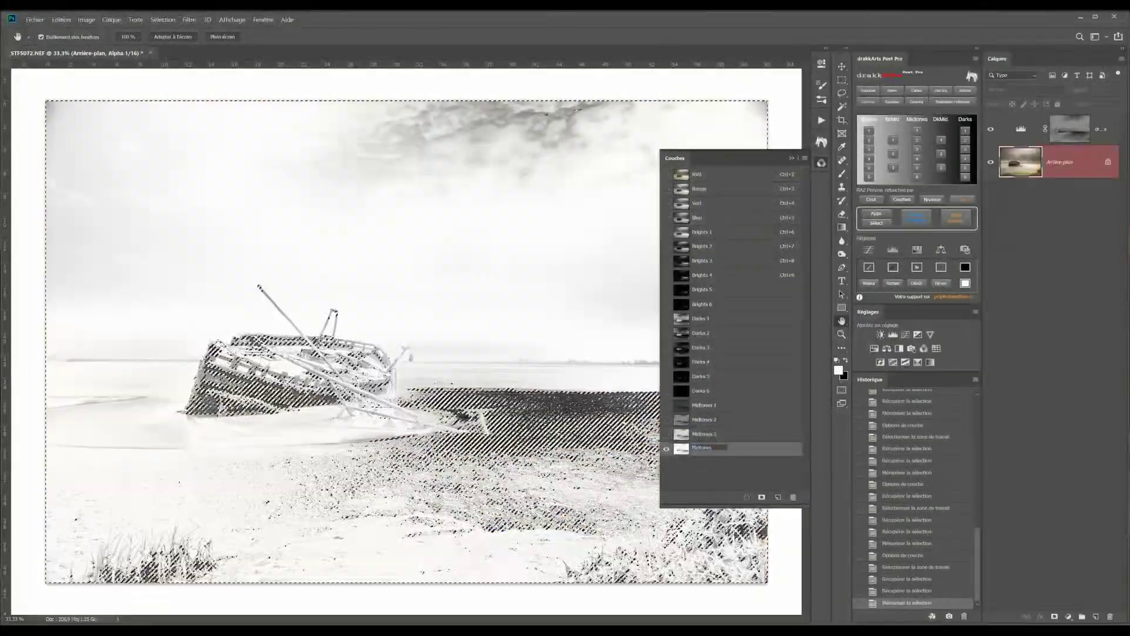
{"action": "type", "text": " 4"}
{"action": "key", "text": "Return"}
Save the narrowest midtones selections as channels Midtones 5 and Midtones 6.
{"action": "left_click", "coordinate": [761, 498]}
{"action": "double_click", "coordinate": [701, 462]}
{"action": "type", "text": "Midtones 5"}
{"action": "key", "text": "Return"}
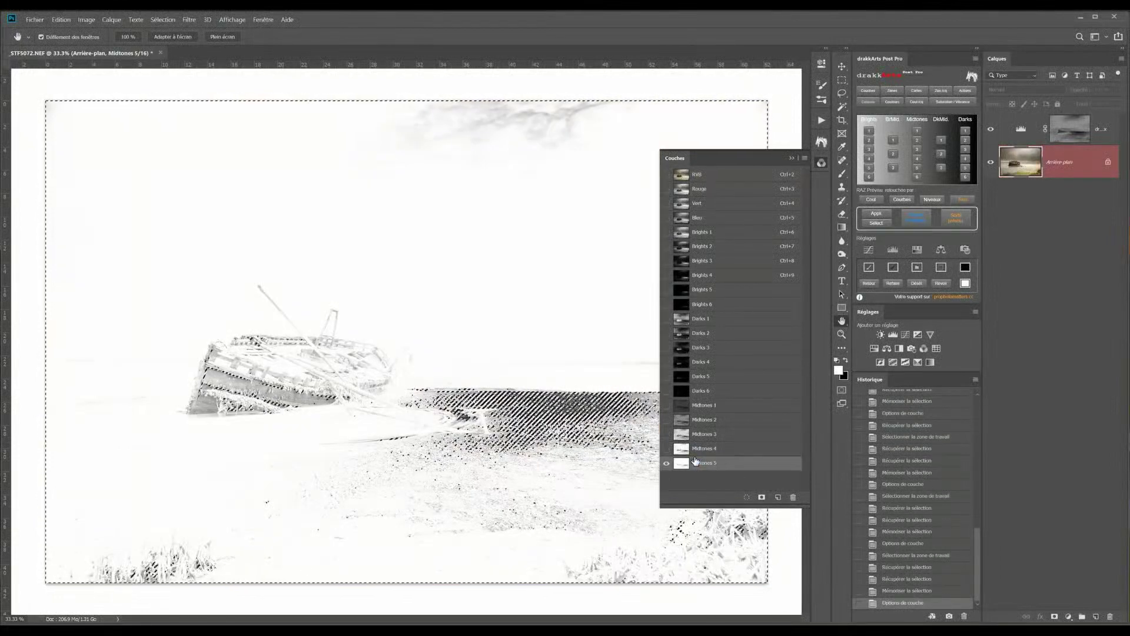
{"action": "left_click", "coordinate": [917, 176]}
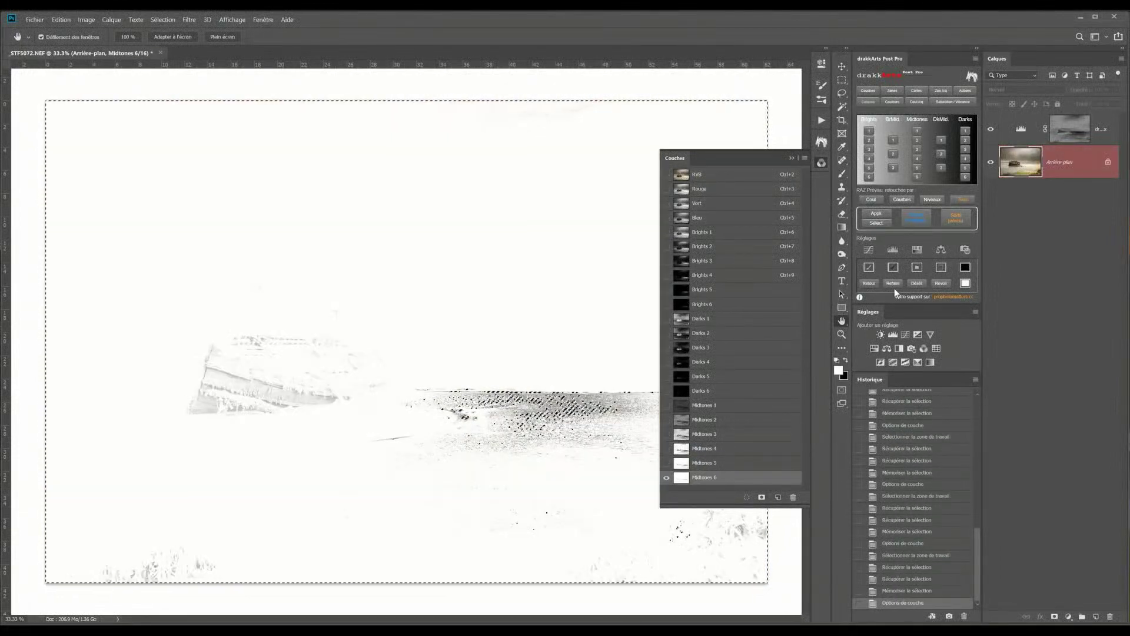
Deselect, review Midtones 1–6 ending on Midtones 2, and move the Channels panel beside the photo.
{"action": "left_click", "coordinate": [916, 283]}
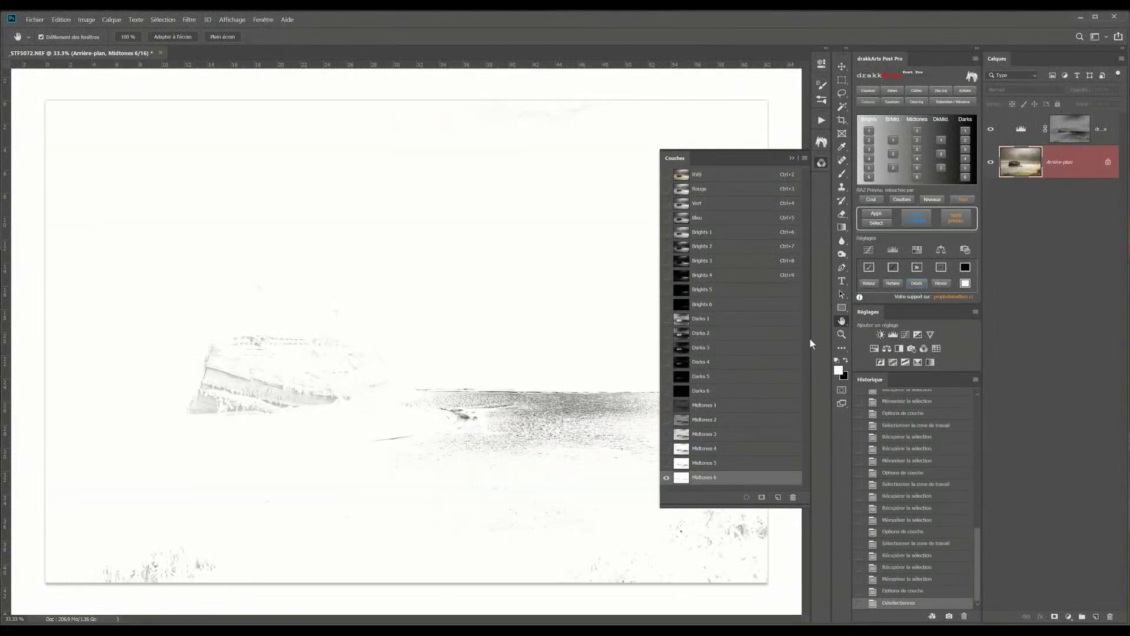
{"action": "left_click", "coordinate": [680, 407]}
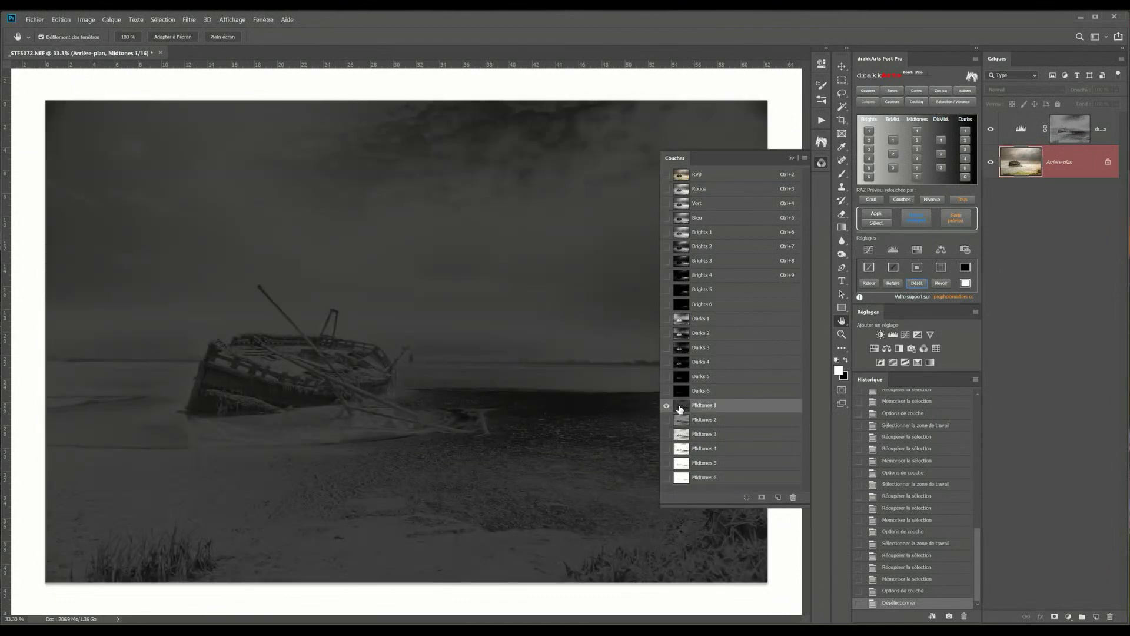
{"action": "left_click", "coordinate": [681, 421]}
{"action": "left_click", "coordinate": [682, 438]}
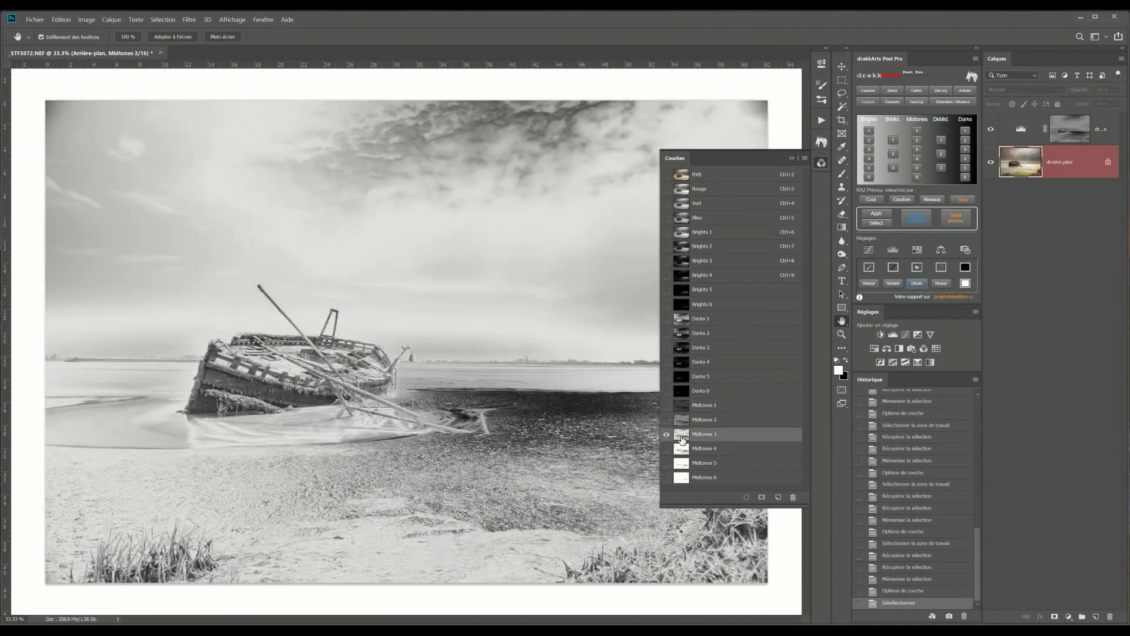
{"action": "left_click", "coordinate": [683, 450]}
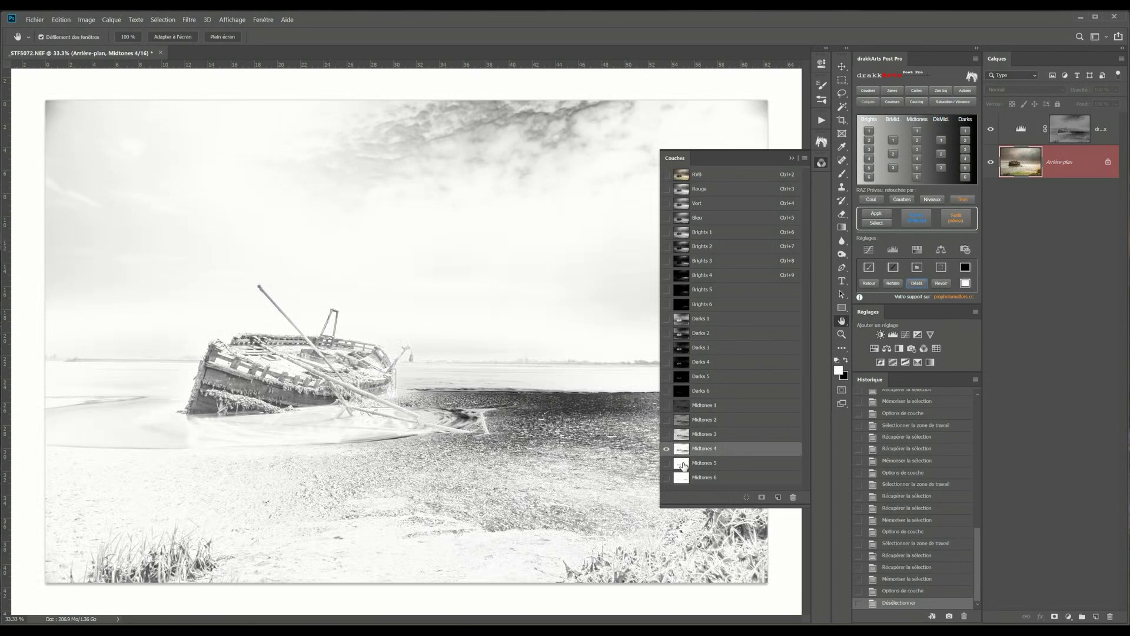
{"action": "left_click", "coordinate": [684, 466]}
{"action": "left_click", "coordinate": [686, 479]}
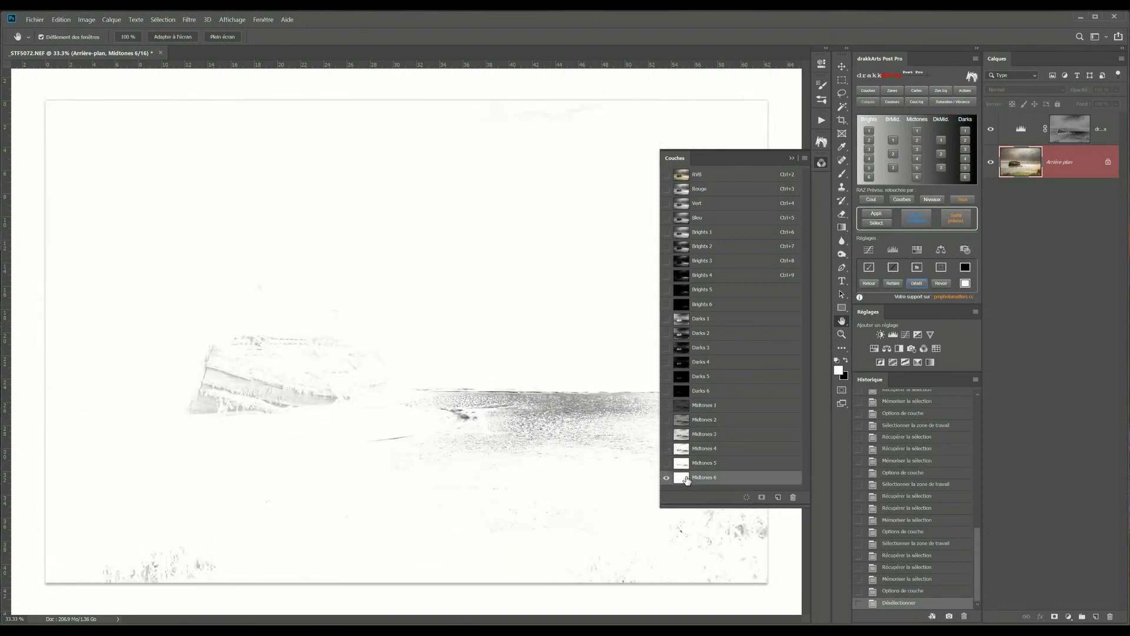
{"action": "left_click", "coordinate": [687, 425]}
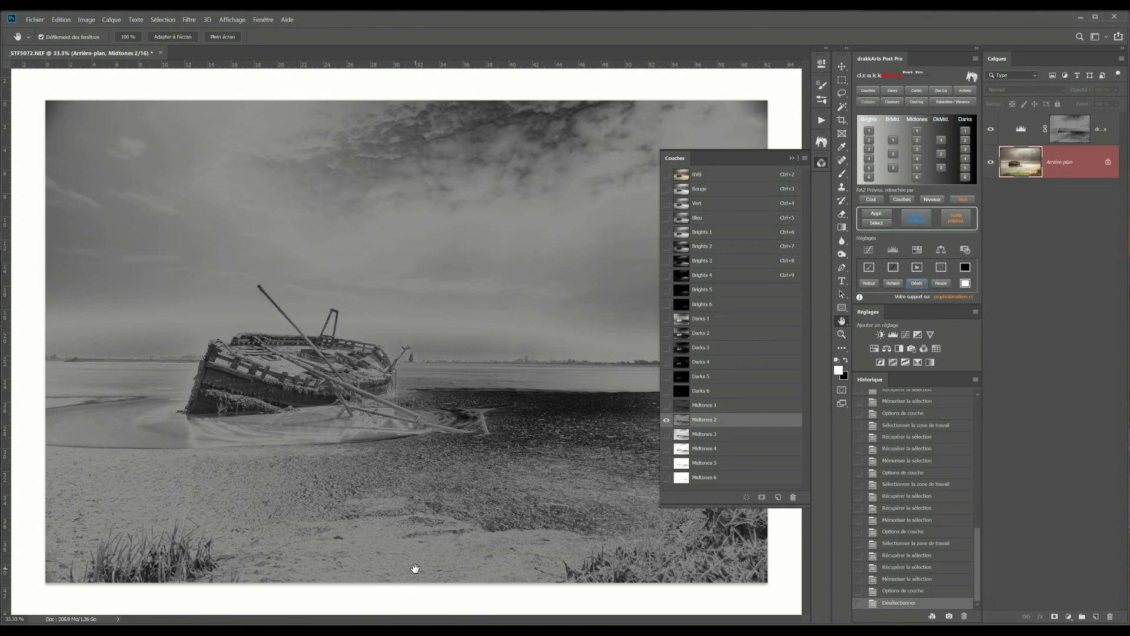
{"action": "left_click_drag", "start_coordinate": [722, 154], "coordinate": [539, 109]}
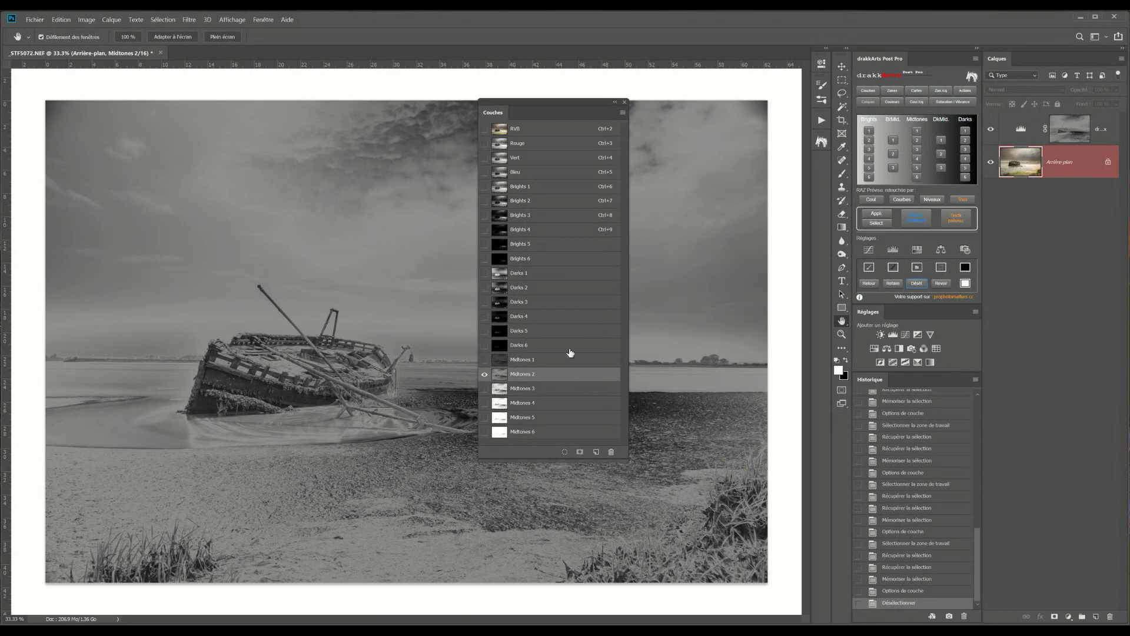
Run Delete 18 LM, then the 6 Brights LM, 6 Darks LM and 6 Midtones LM actions.
{"action": "left_click", "coordinate": [821, 119]}
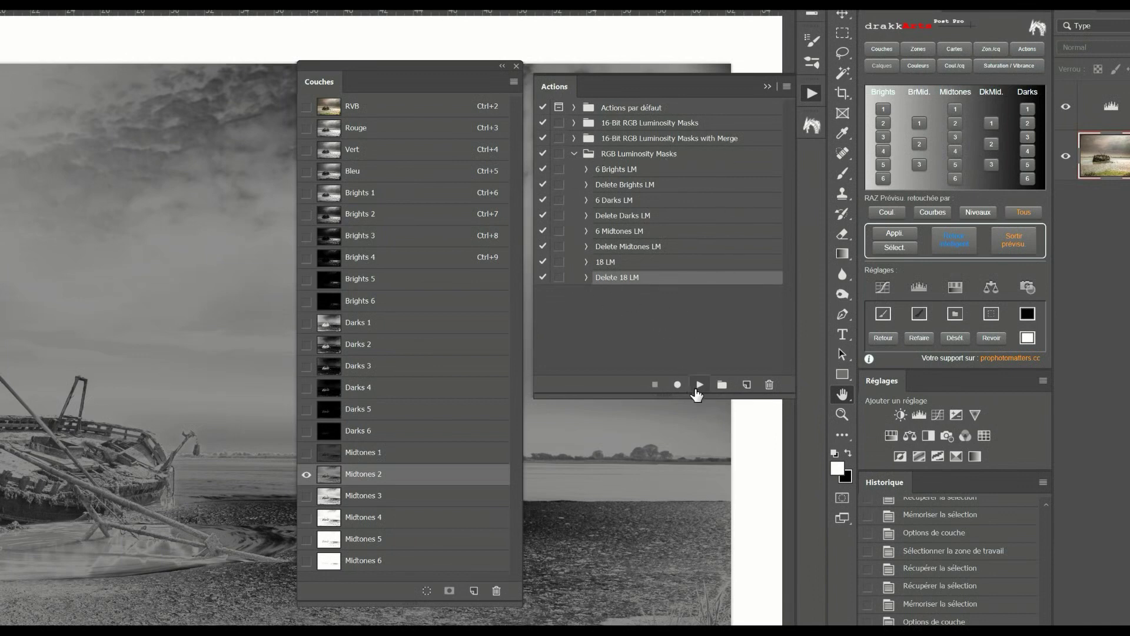
{"action": "left_click", "coordinate": [698, 386]}
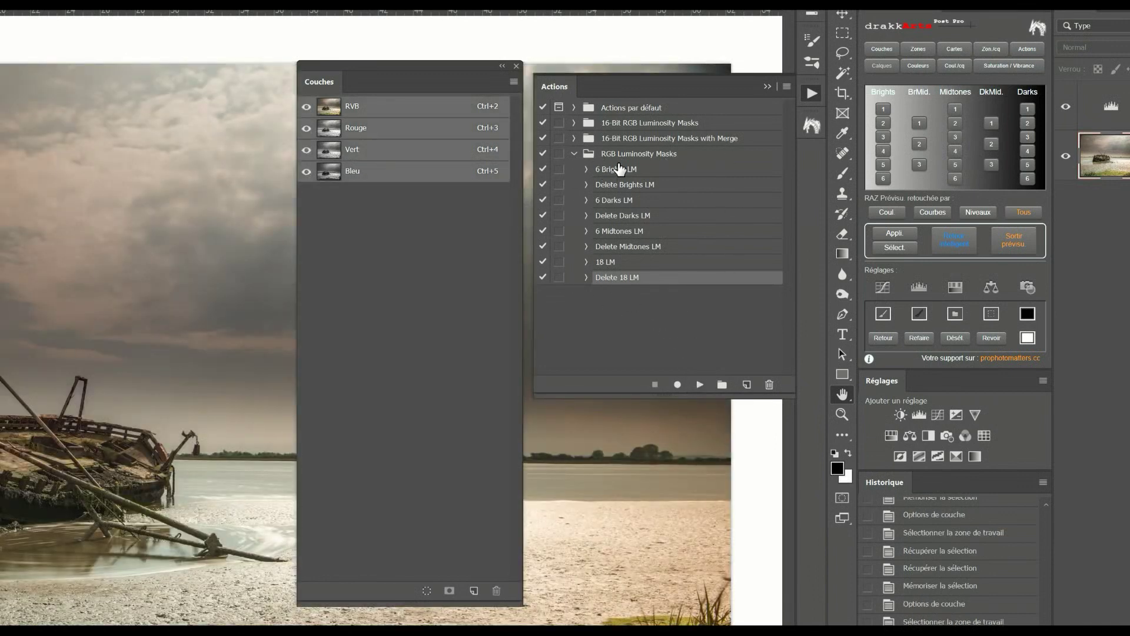
{"action": "left_click", "coordinate": [619, 169]}
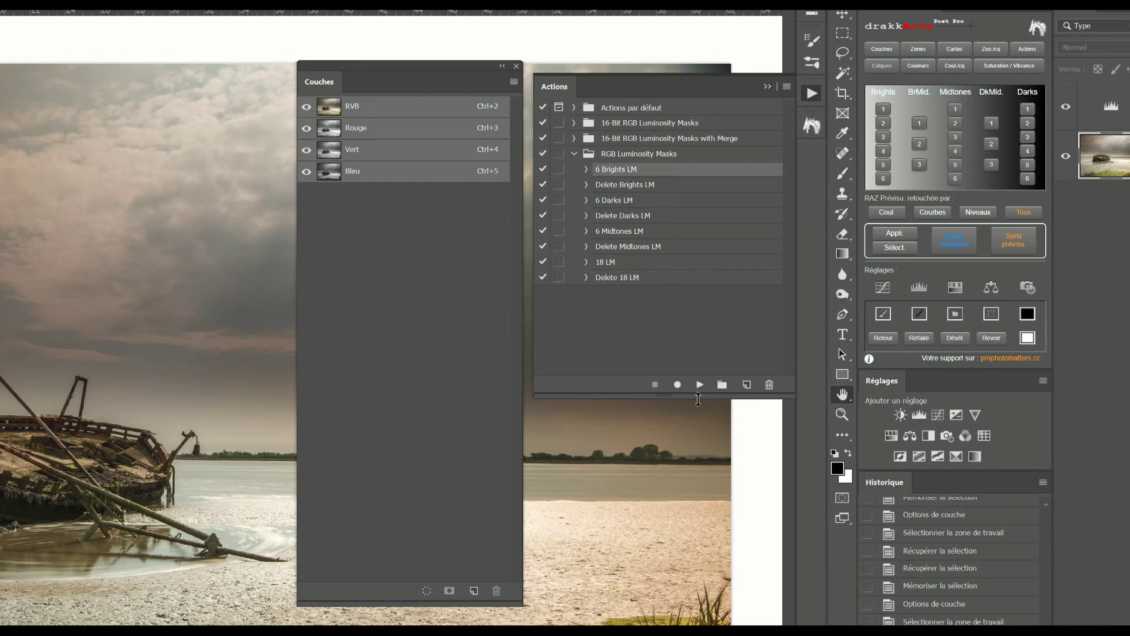
{"action": "left_click", "coordinate": [698, 384]}
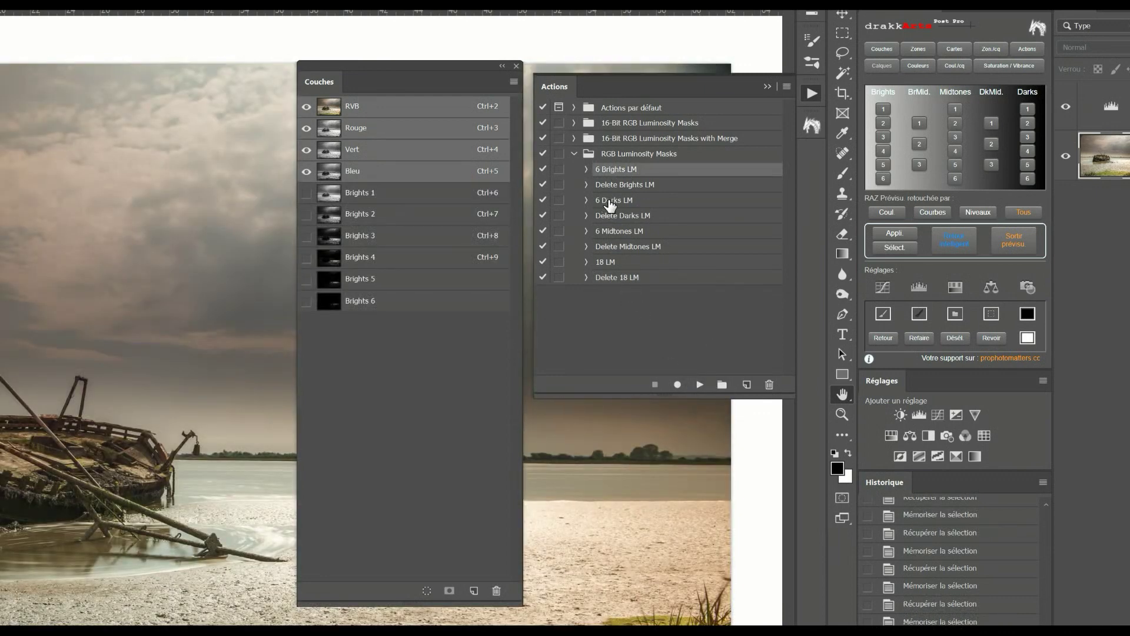
{"action": "left_click", "coordinate": [611, 200]}
{"action": "left_click", "coordinate": [700, 384]}
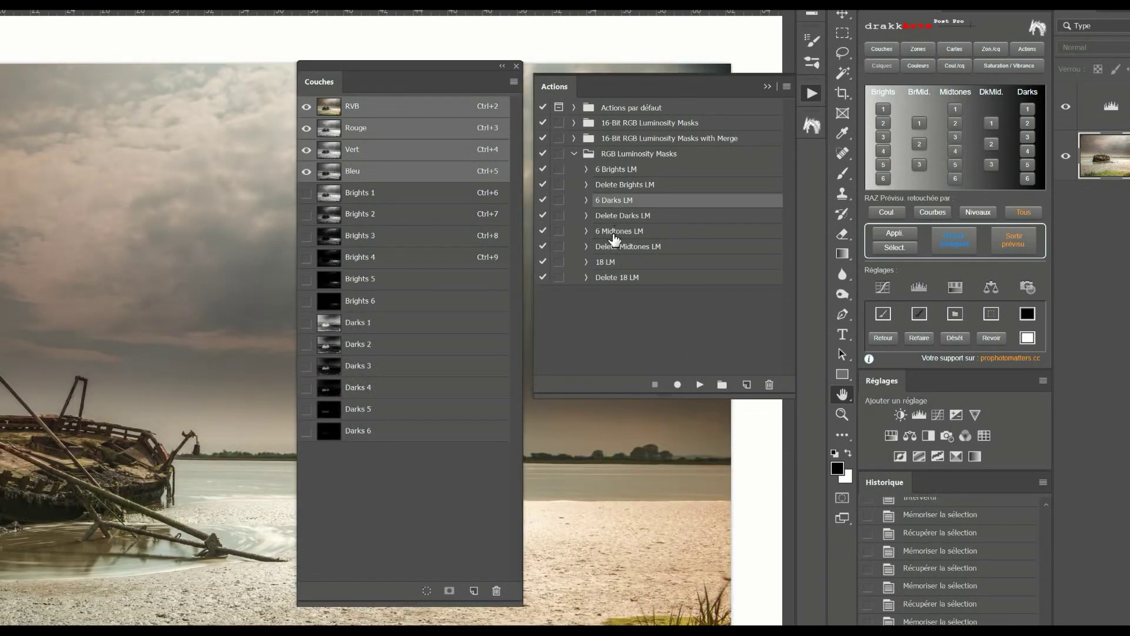
{"action": "left_click", "coordinate": [614, 232]}
{"action": "left_click", "coordinate": [700, 384]}
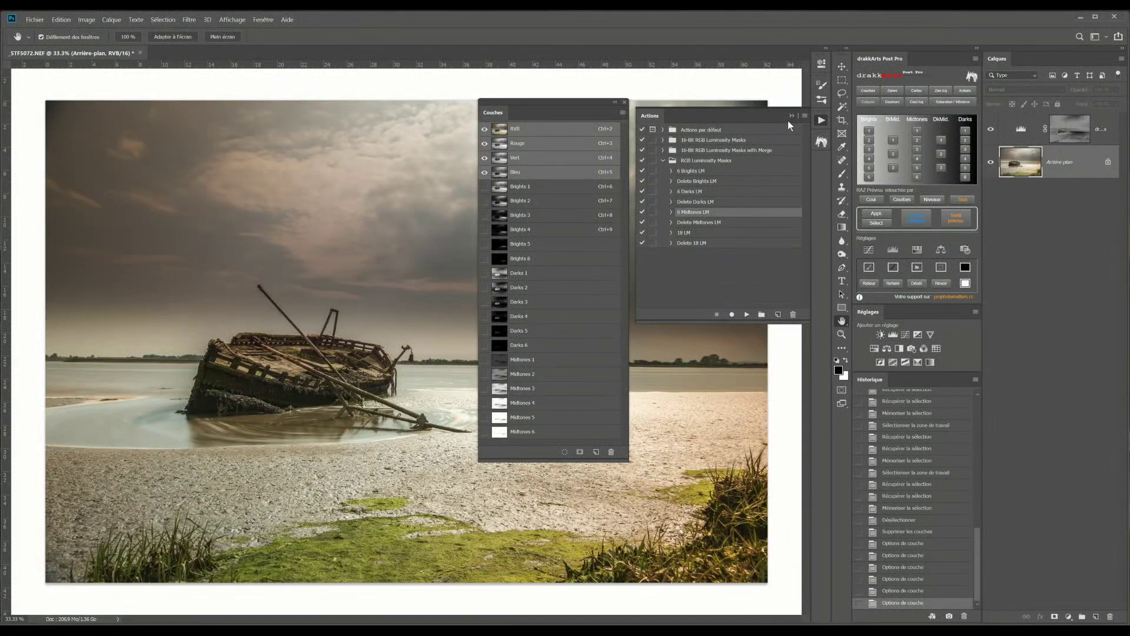
Close the Actions and floating Channels panels to clear the view of the photo.
{"action": "left_click", "coordinate": [821, 123]}
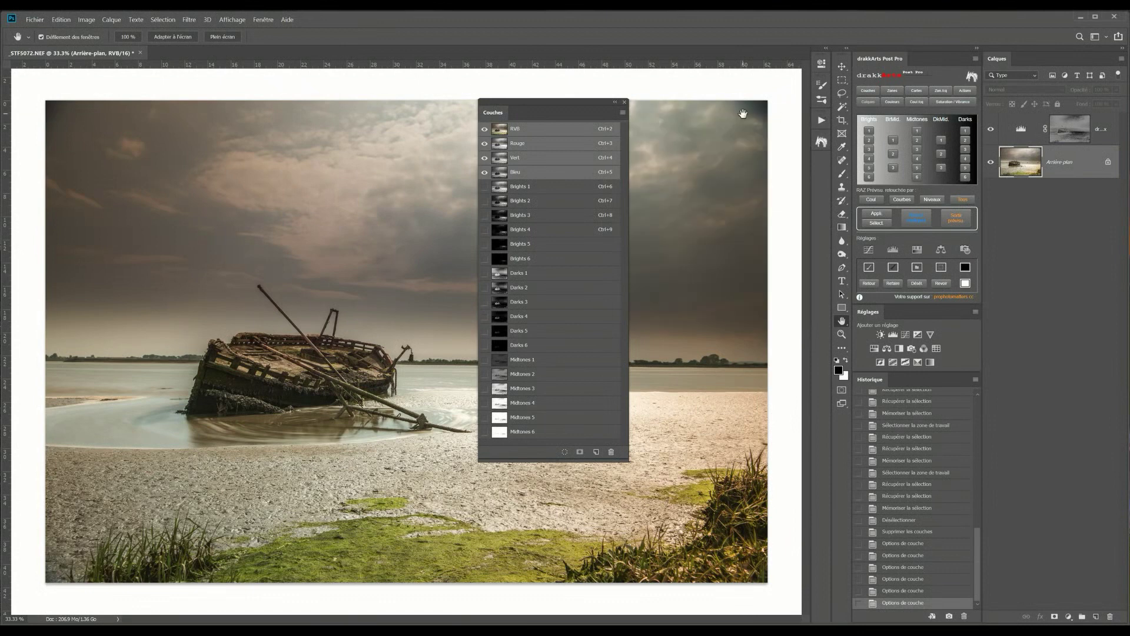
{"action": "left_click", "coordinate": [625, 102]}
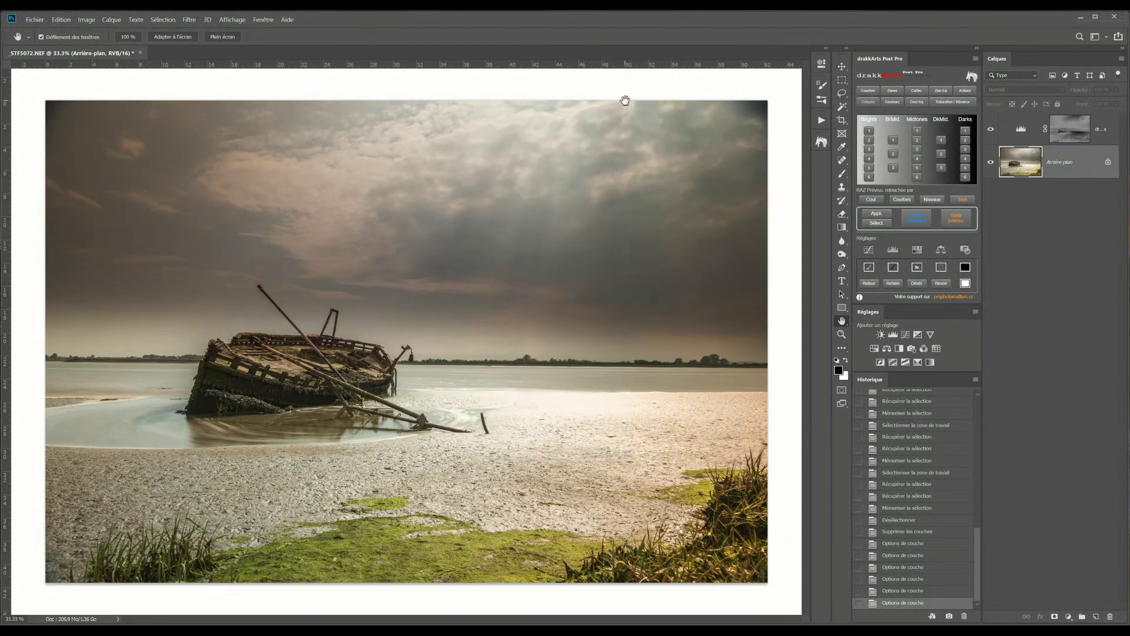